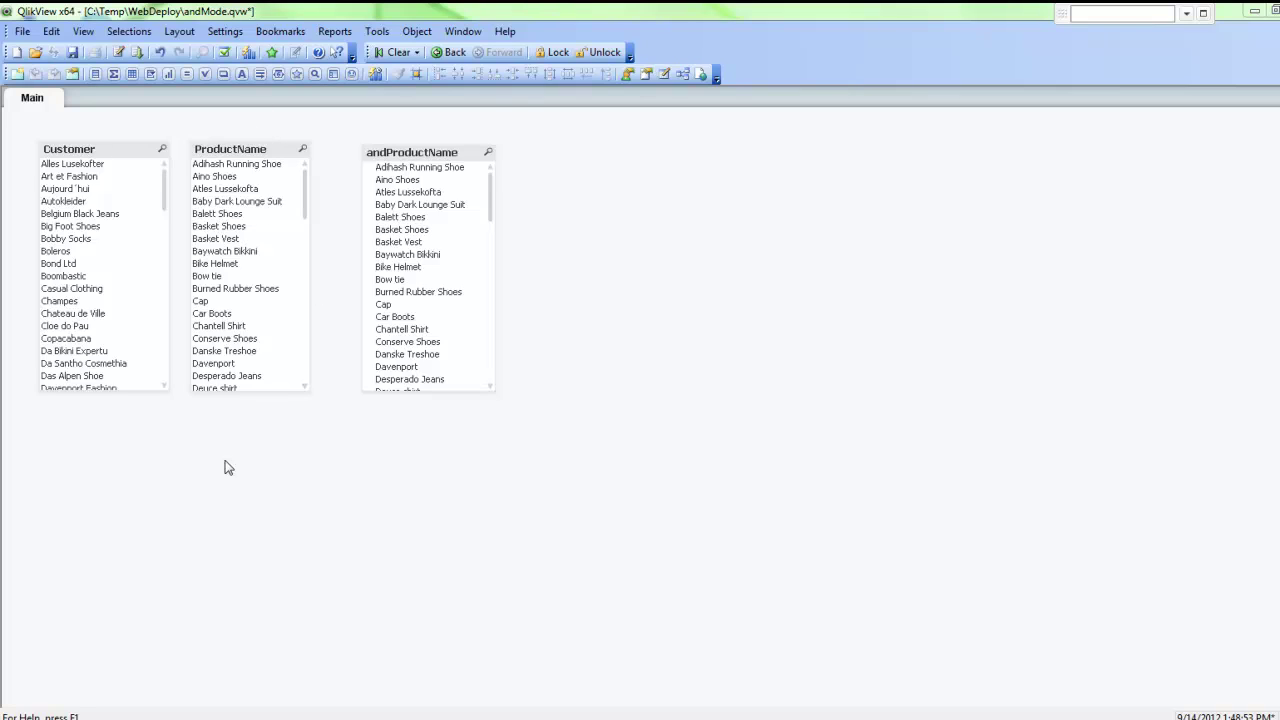
- Select Adihash Running Shoe in ProductName, then add Balett Shoes to the selection
click(263, 167)
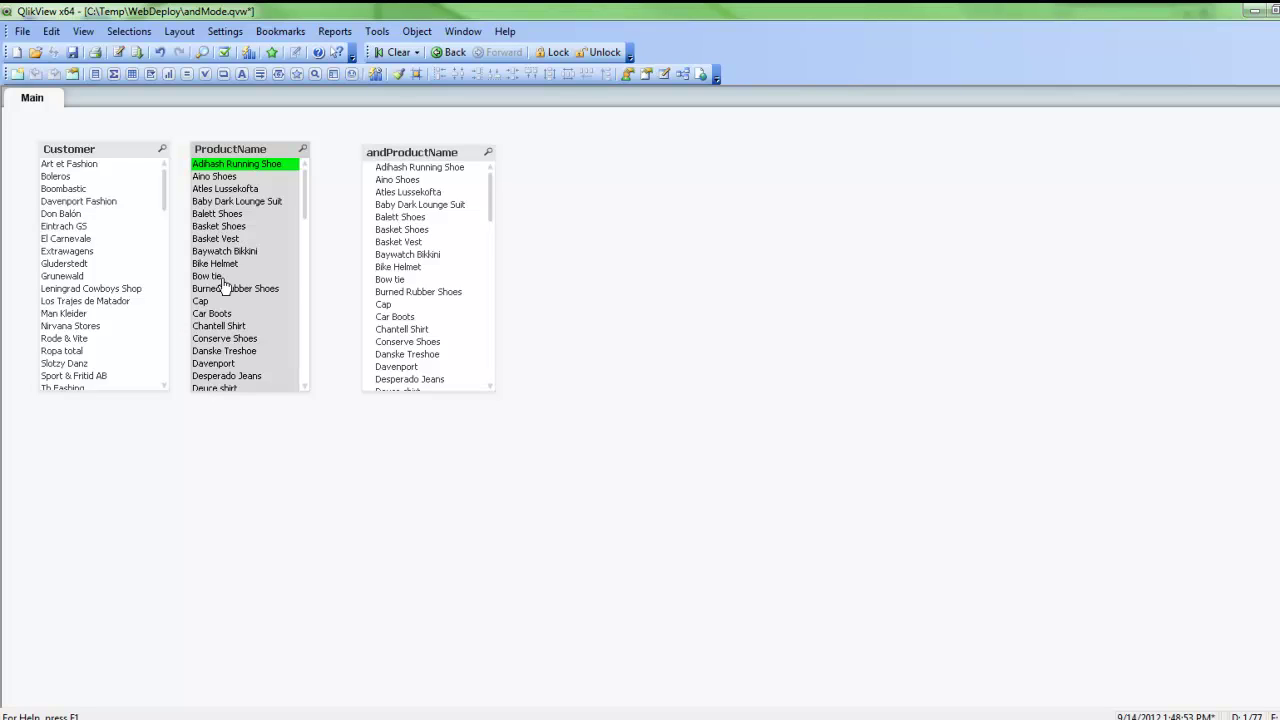
ctrl+click(237, 214)
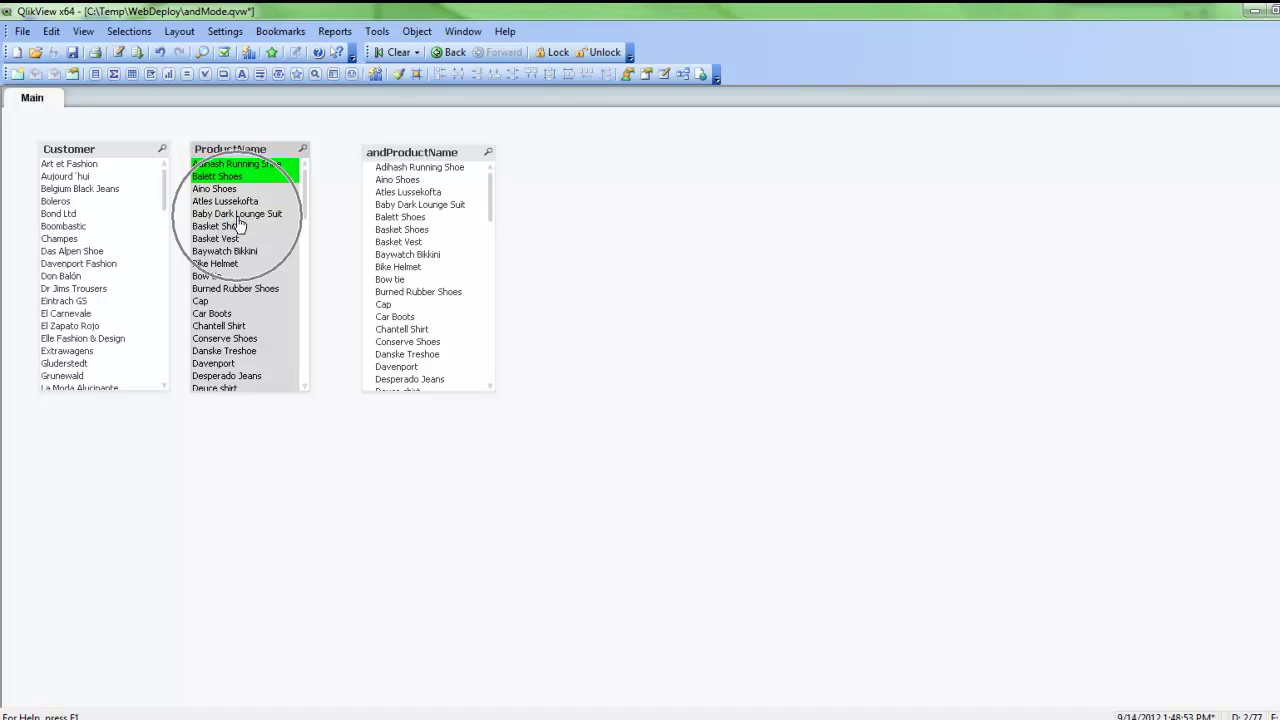
- Clear all selections, then pick Adihash Running Shoe and Balett Shoes as & values in andProductName
click(397, 56)
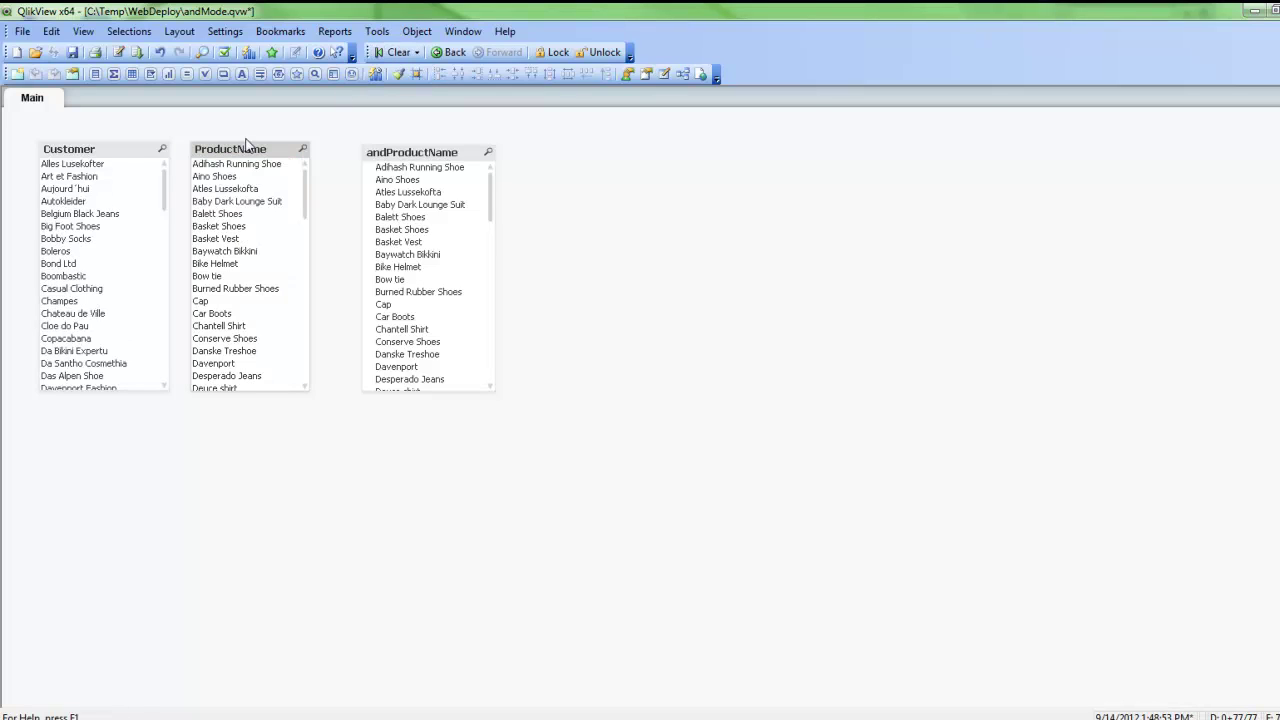
click(410, 168)
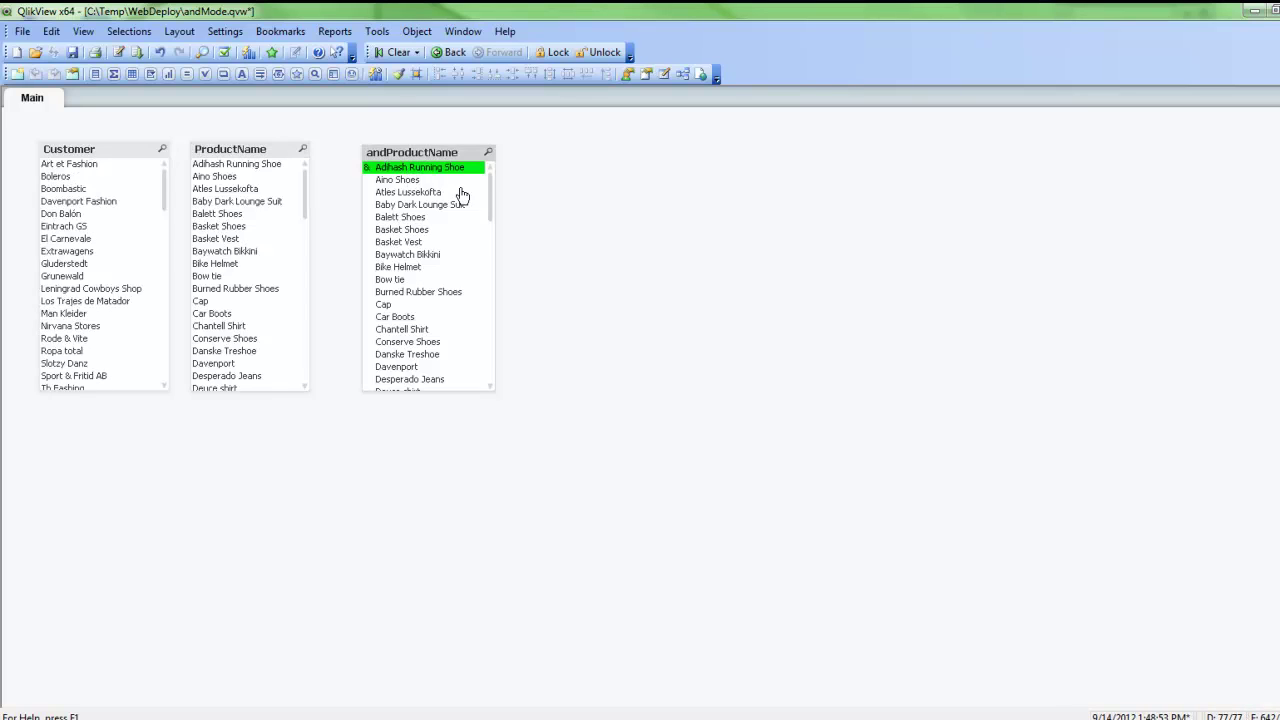
ctrl+click(412, 218)
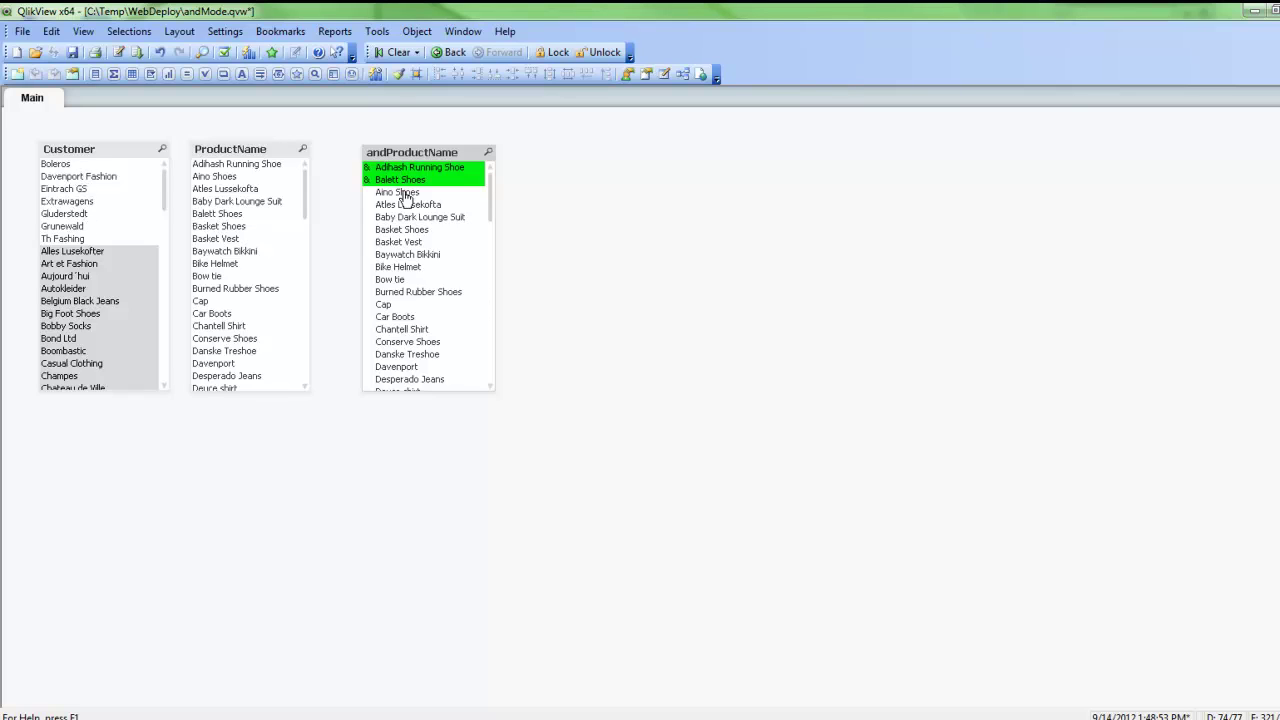
scroll(400, 255, down, 20)
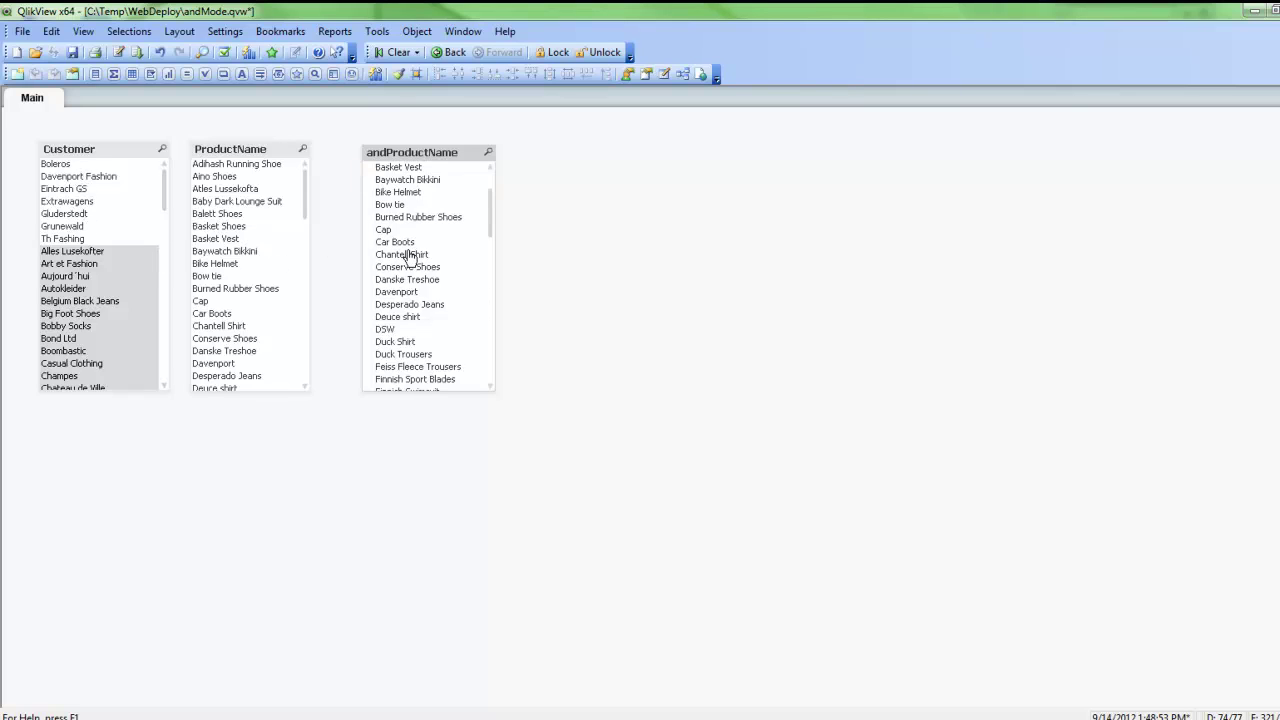
scroll(424, 257, down, 5)
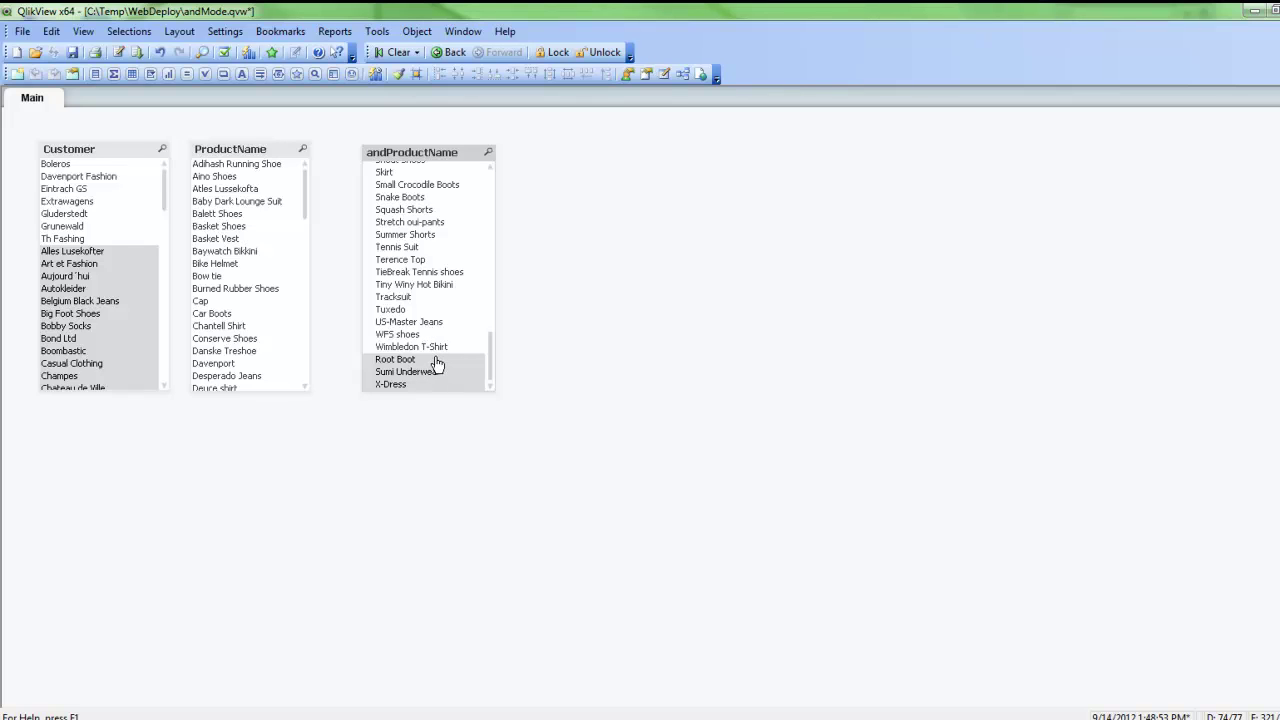
scroll(438, 361, up, 1)
scroll(438, 361, up, 20)
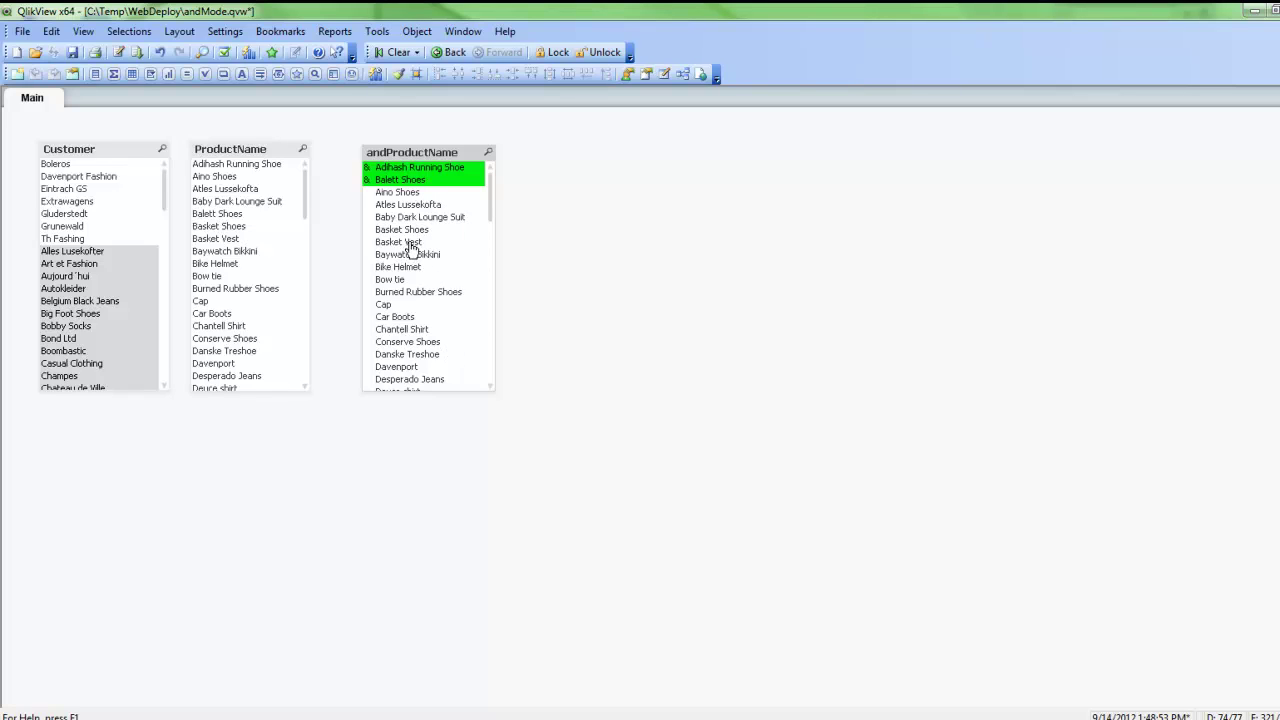
- Exclude Basket Vest as a NOT value, clear selections, and remove the andProductName list box
ctrl+click(411, 244)
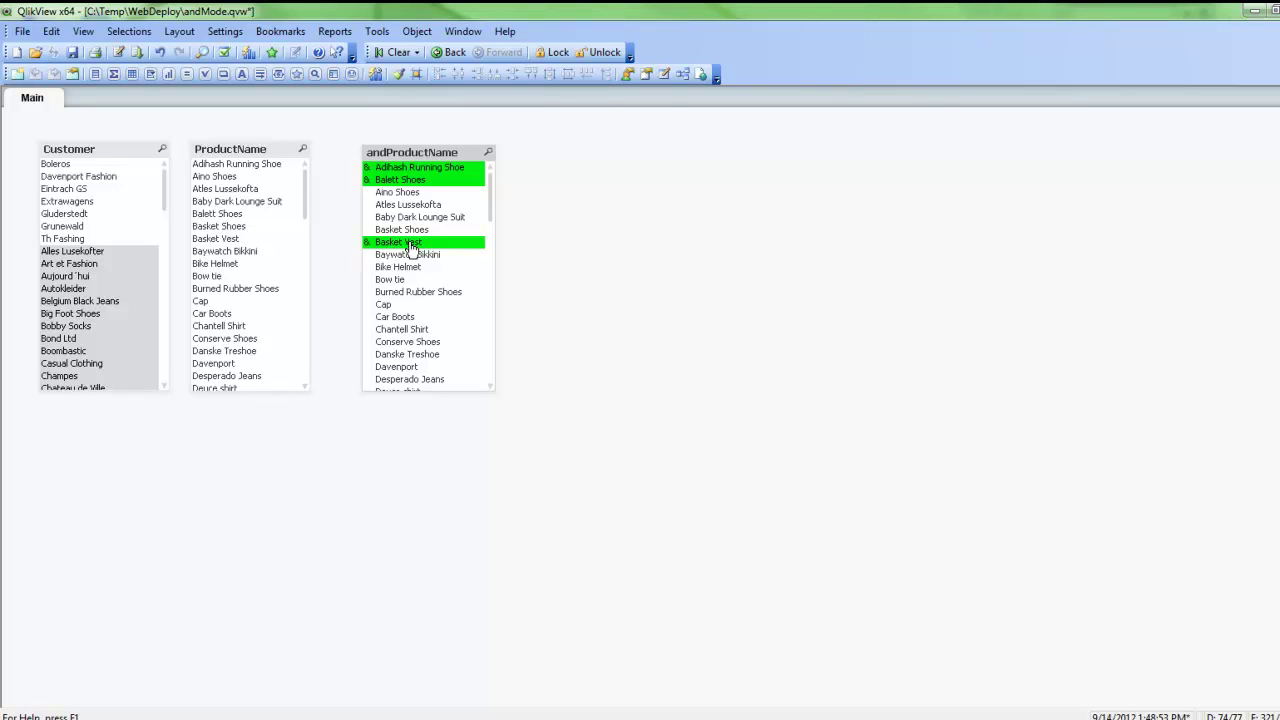
click(411, 245)
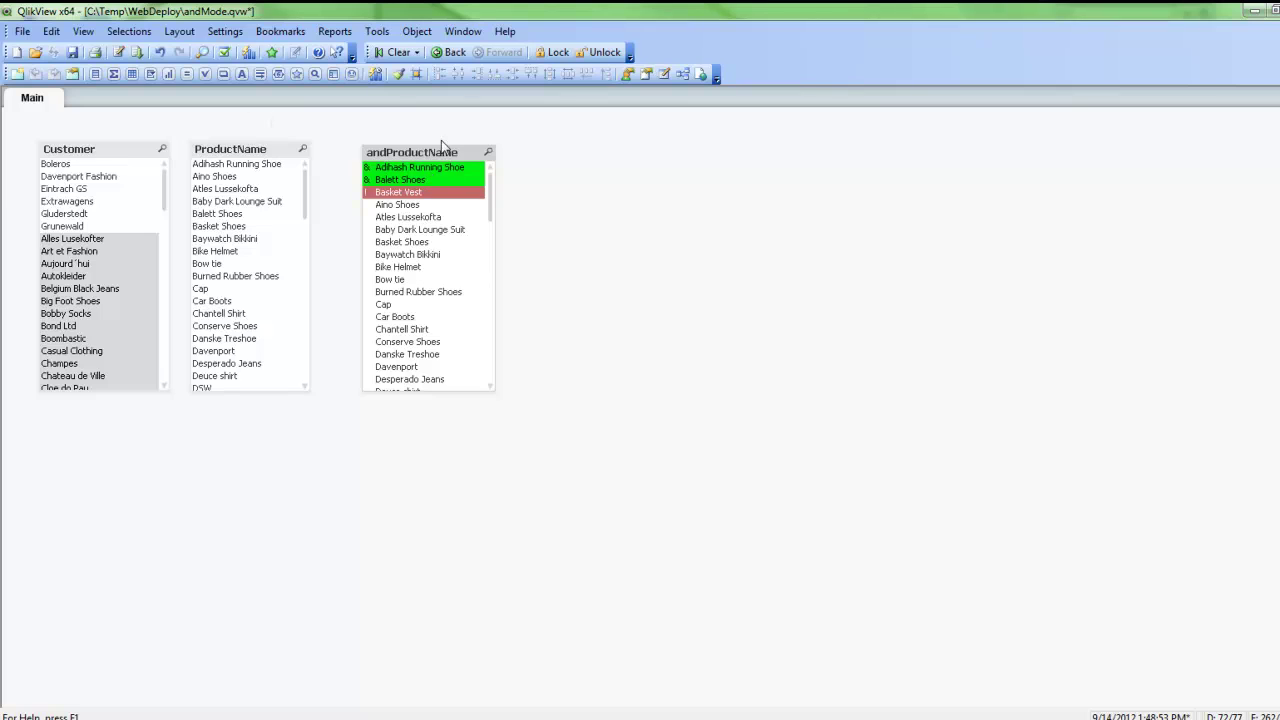
click(393, 52)
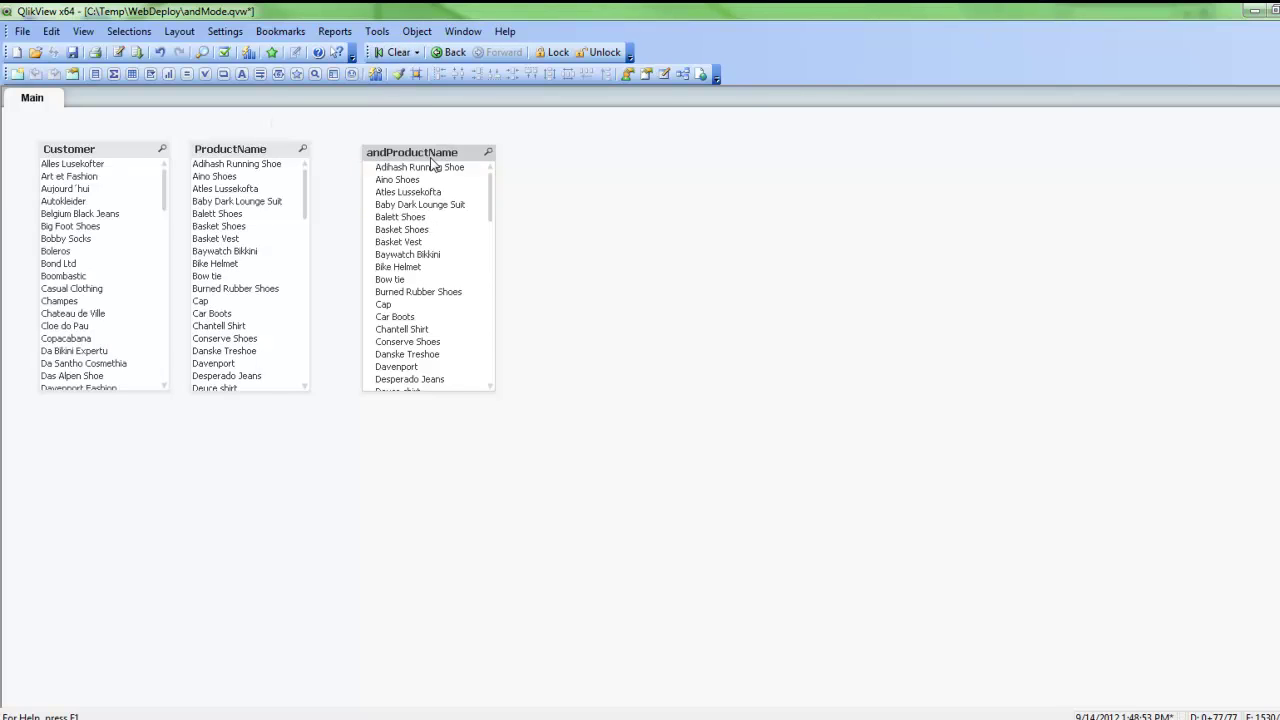
right_click(424, 148)
click(466, 518)
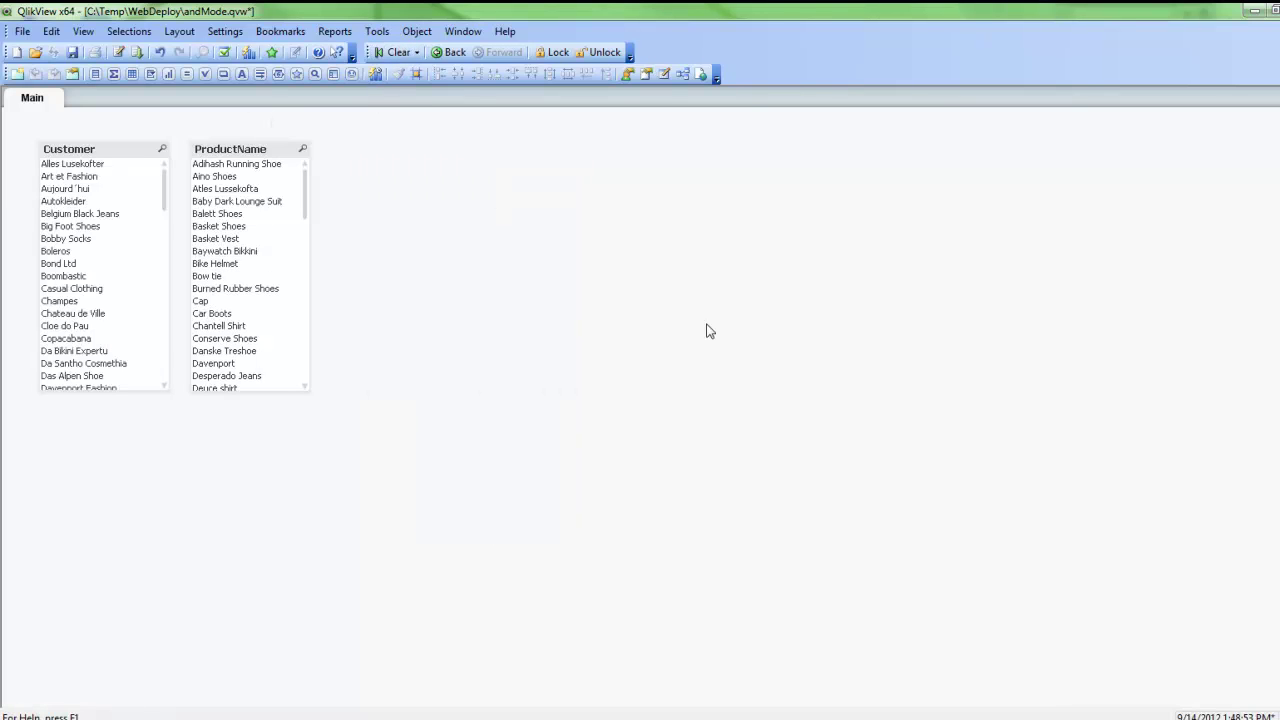
- Inspect the data model in the Table Viewer, reading the CustomerID and andProductName field info
click(682, 73)
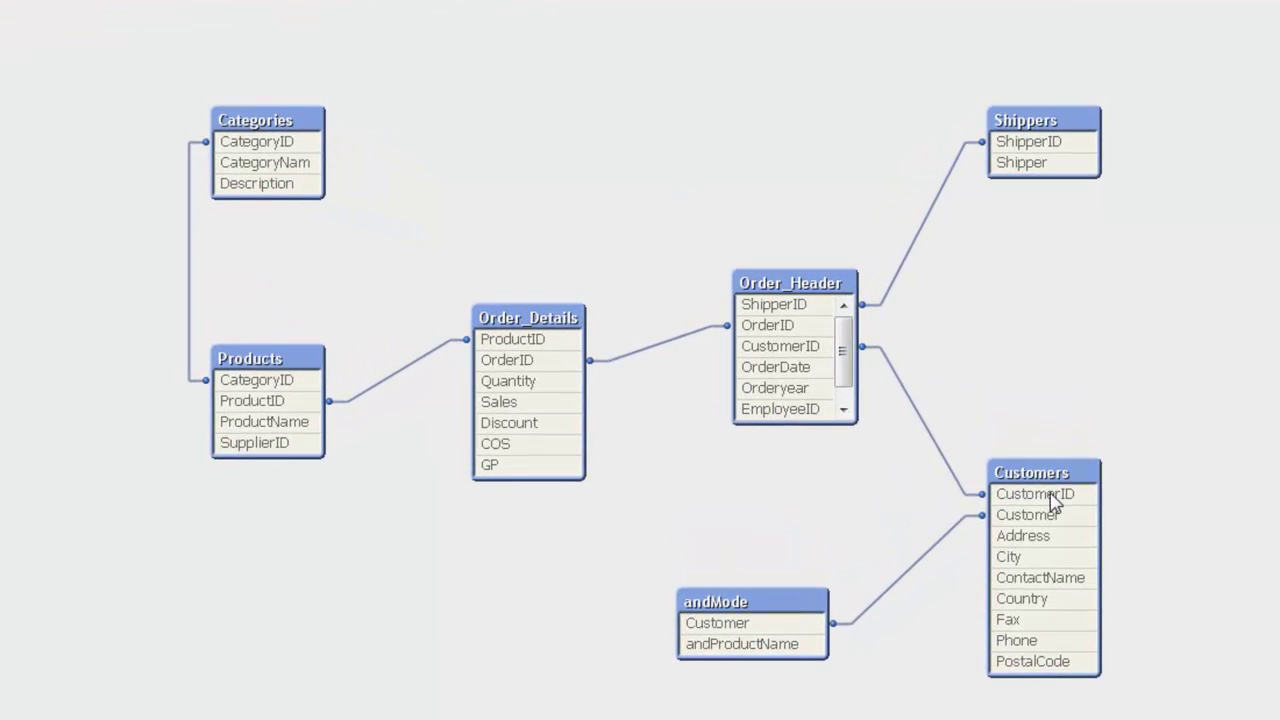
mouse_move(1052, 503)
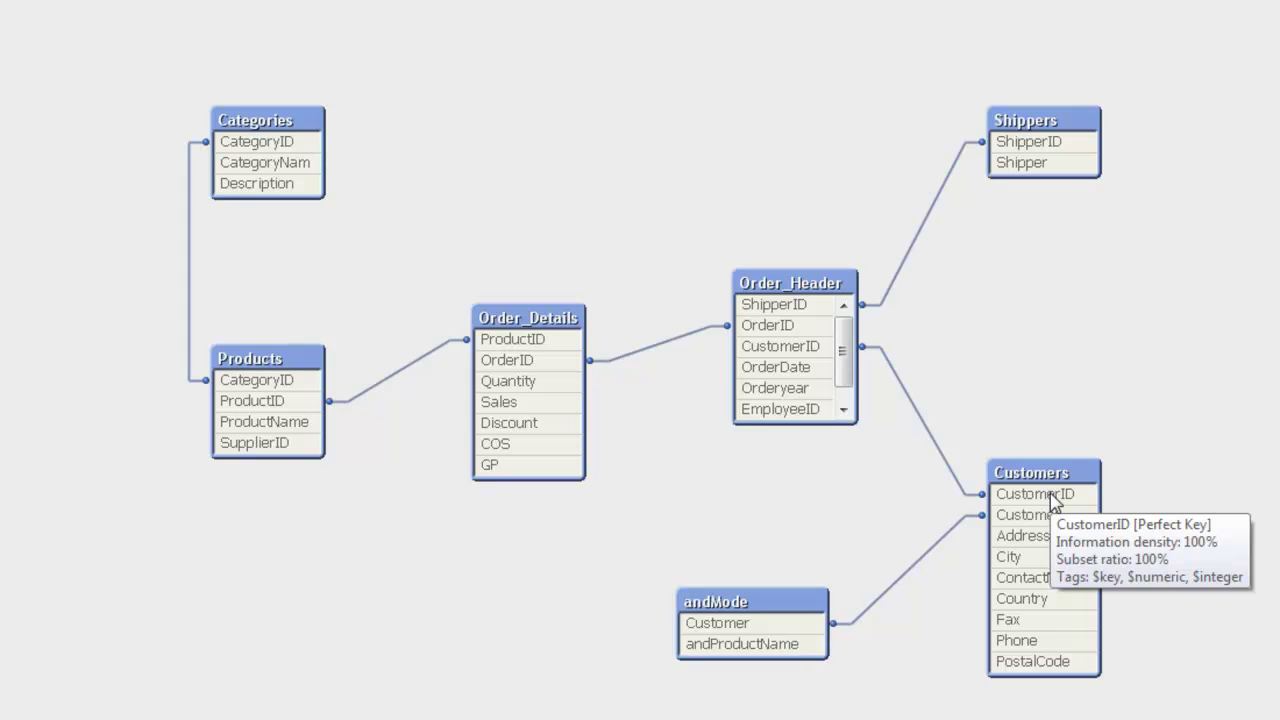
click(1052, 497)
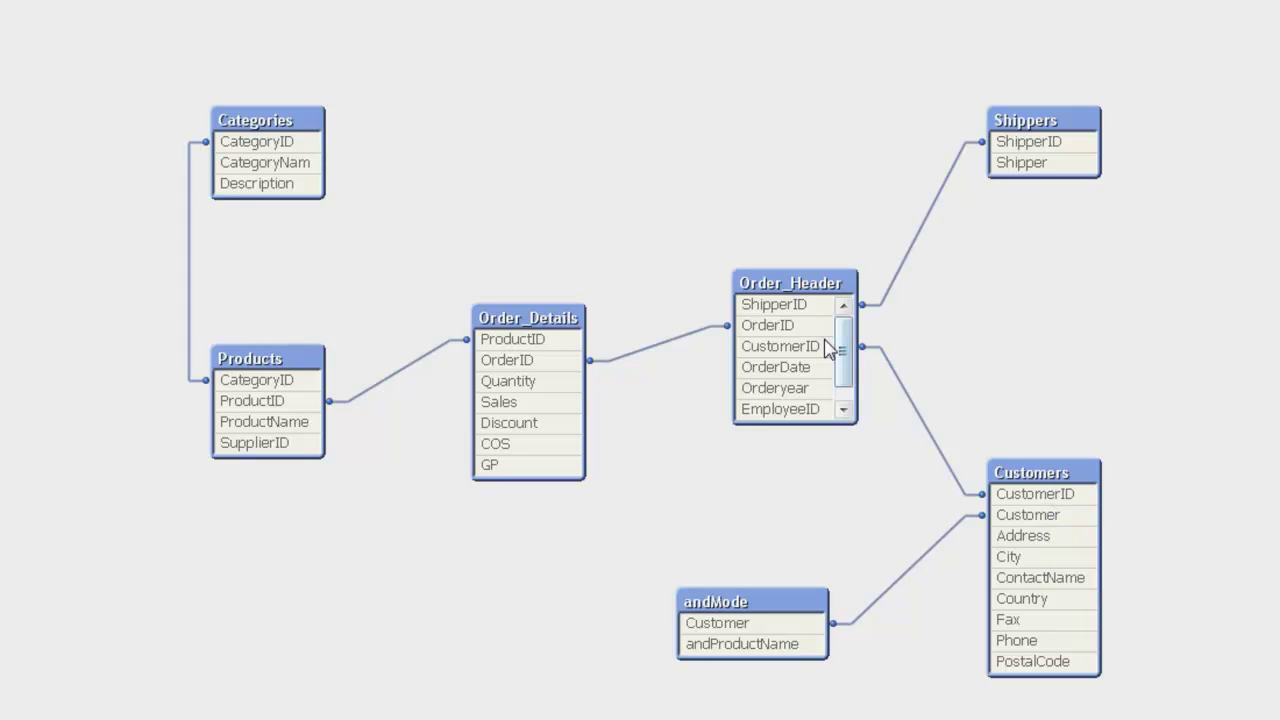
click(797, 288)
click(736, 636)
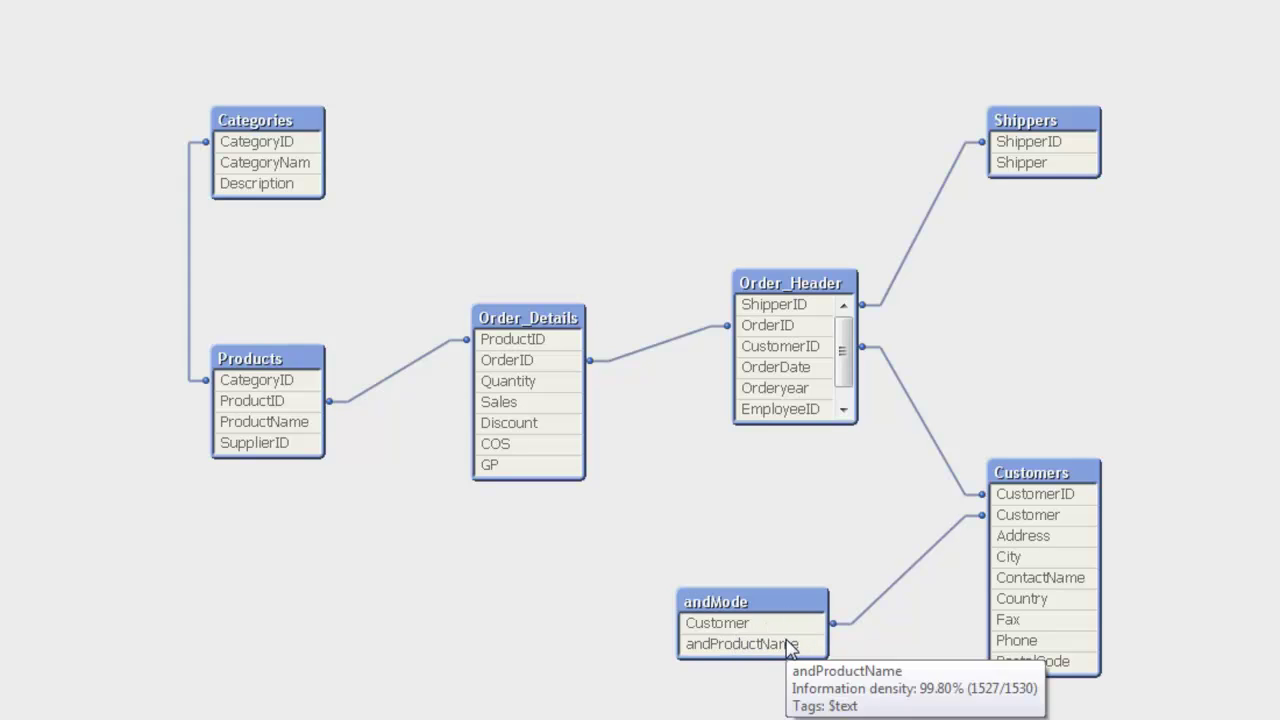
mouse_move(750, 632)
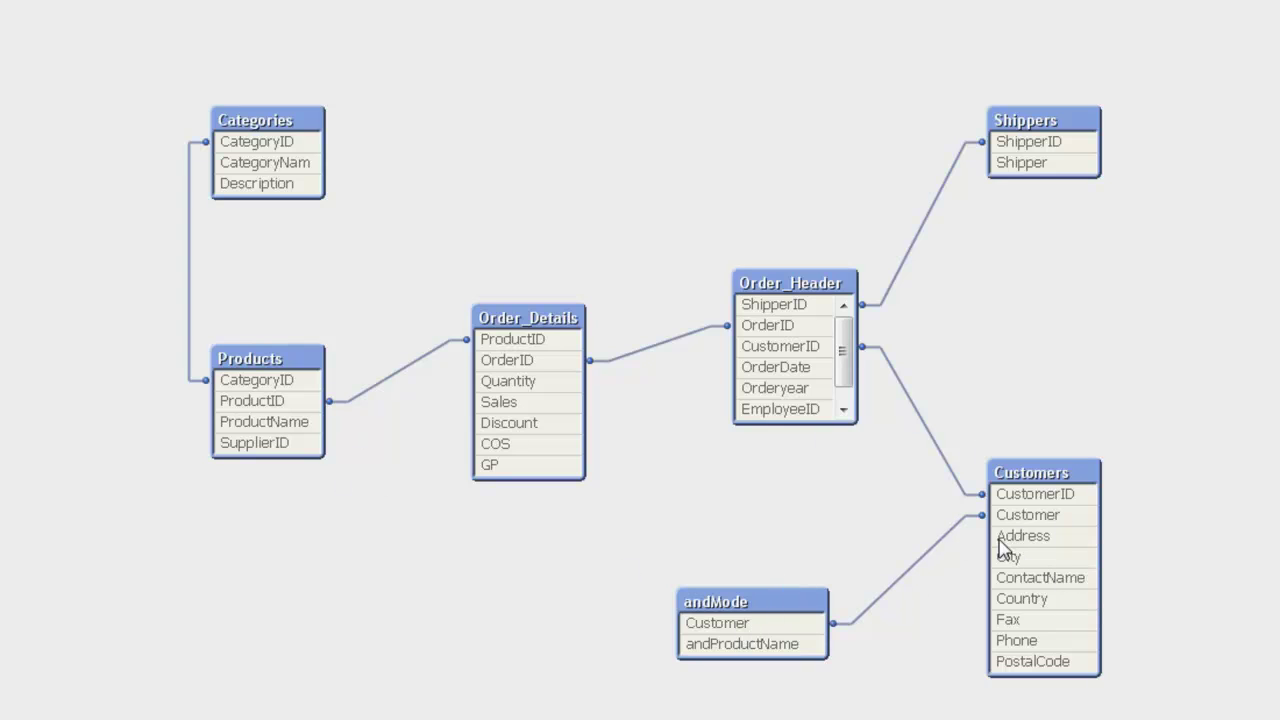
mouse_move(723, 650)
mouse_move(254, 442)
mouse_move(1053, 545)
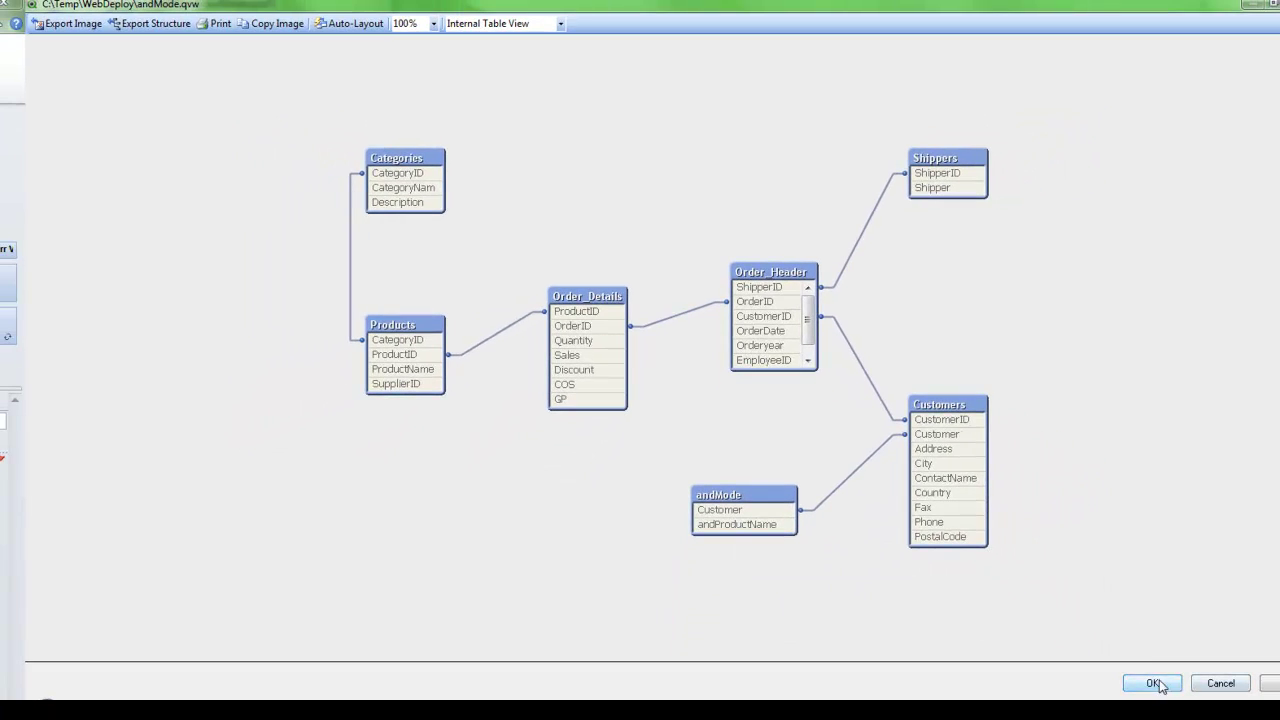
- Close the Table Viewer and scroll through the Main script in Edit Script
click(1156, 683)
click(141, 43)
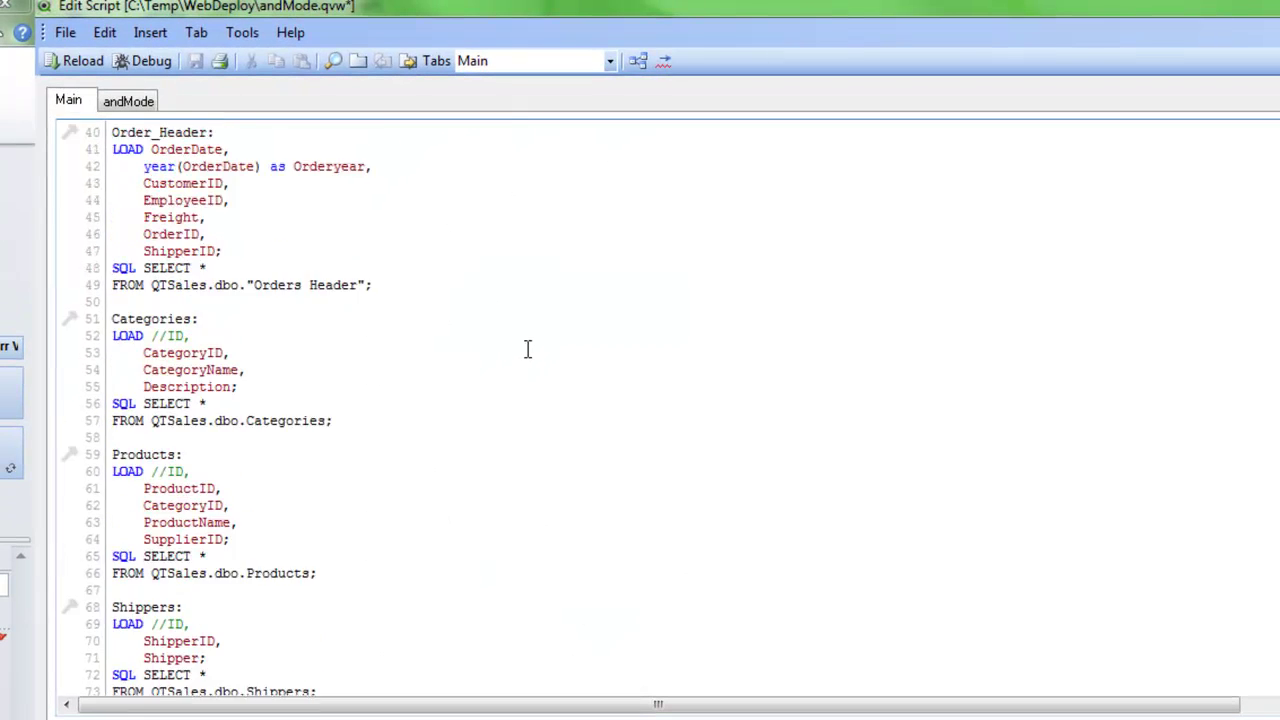
scroll(527, 348, up, 13)
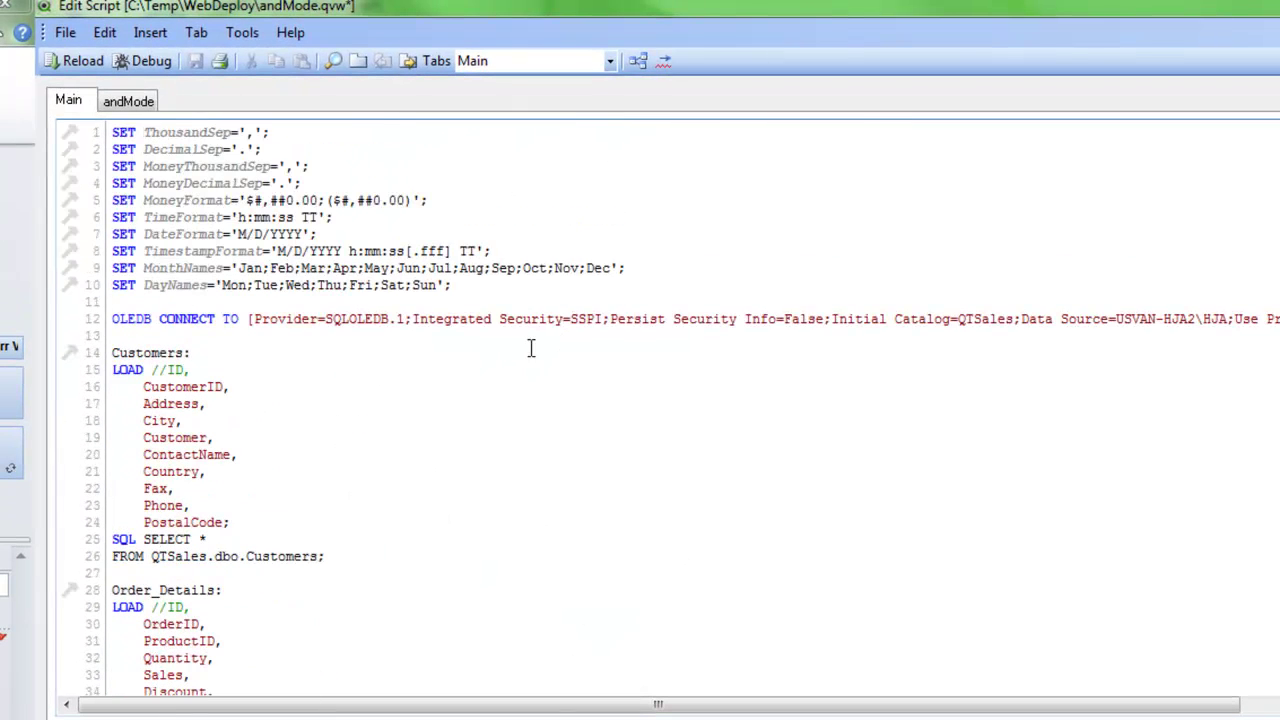
scroll(295, 530, down, 5)
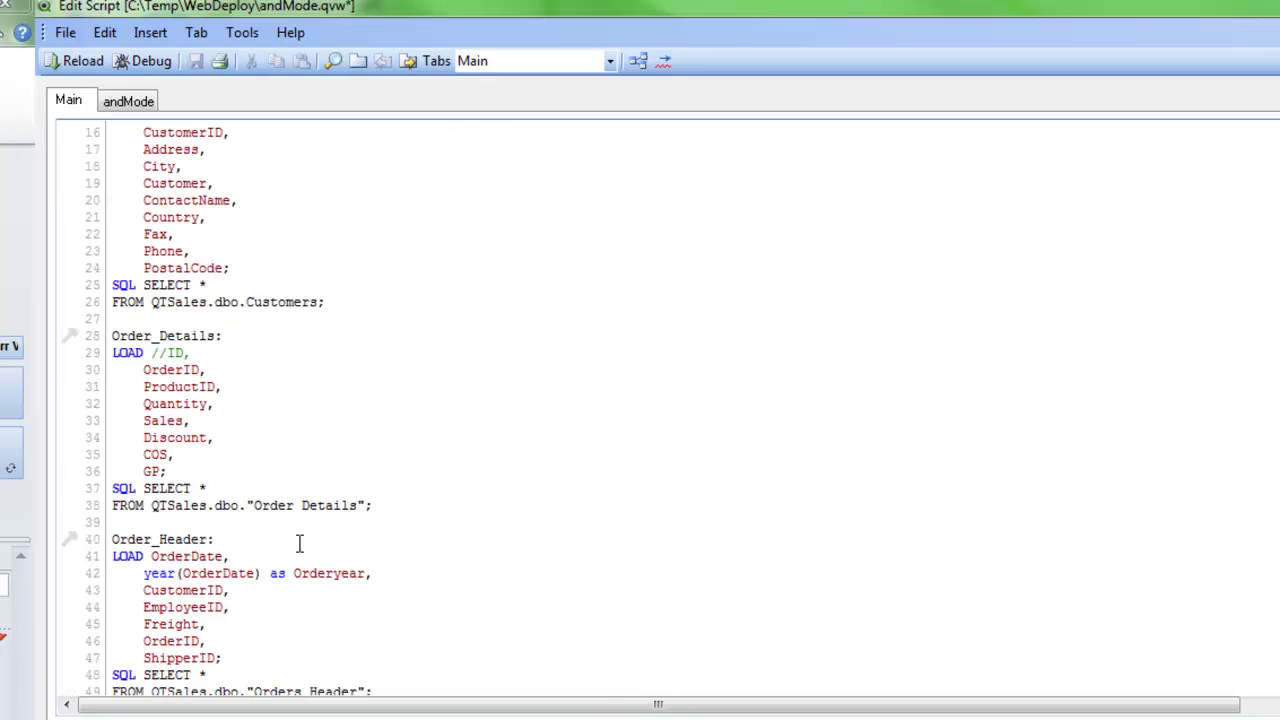
scroll(205, 539, down, 7)
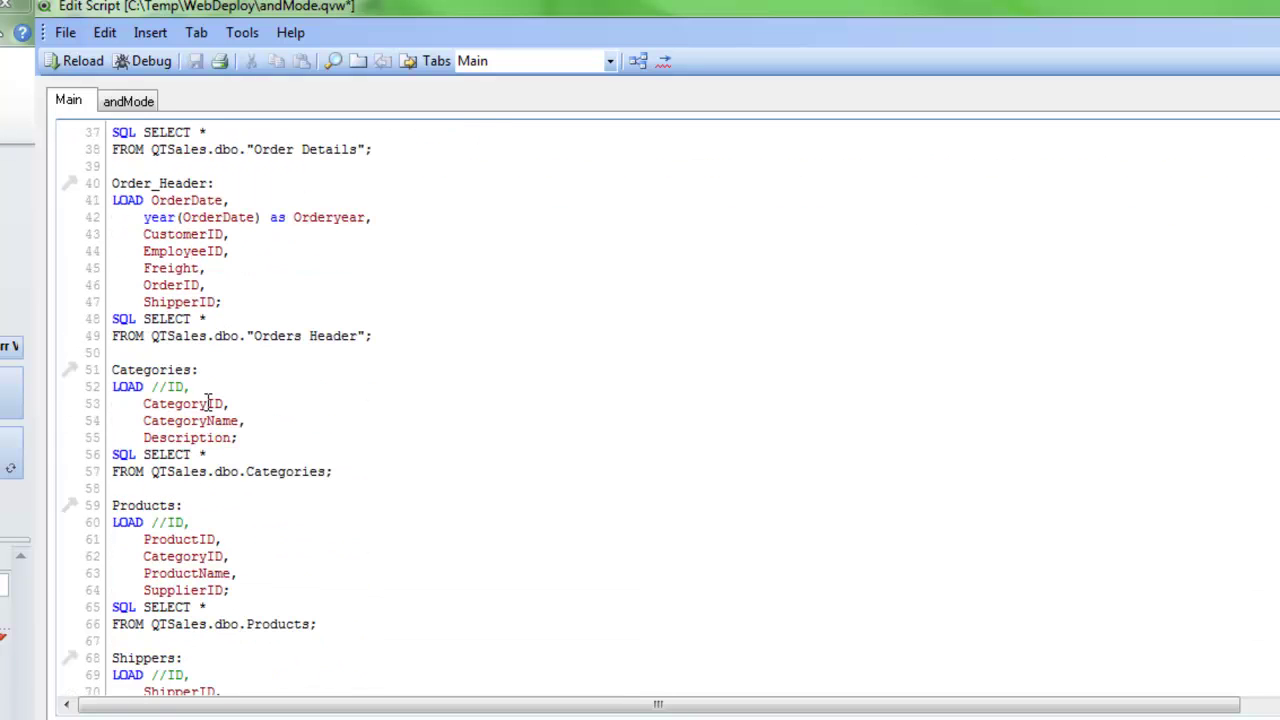
scroll(275, 548, down, 3)
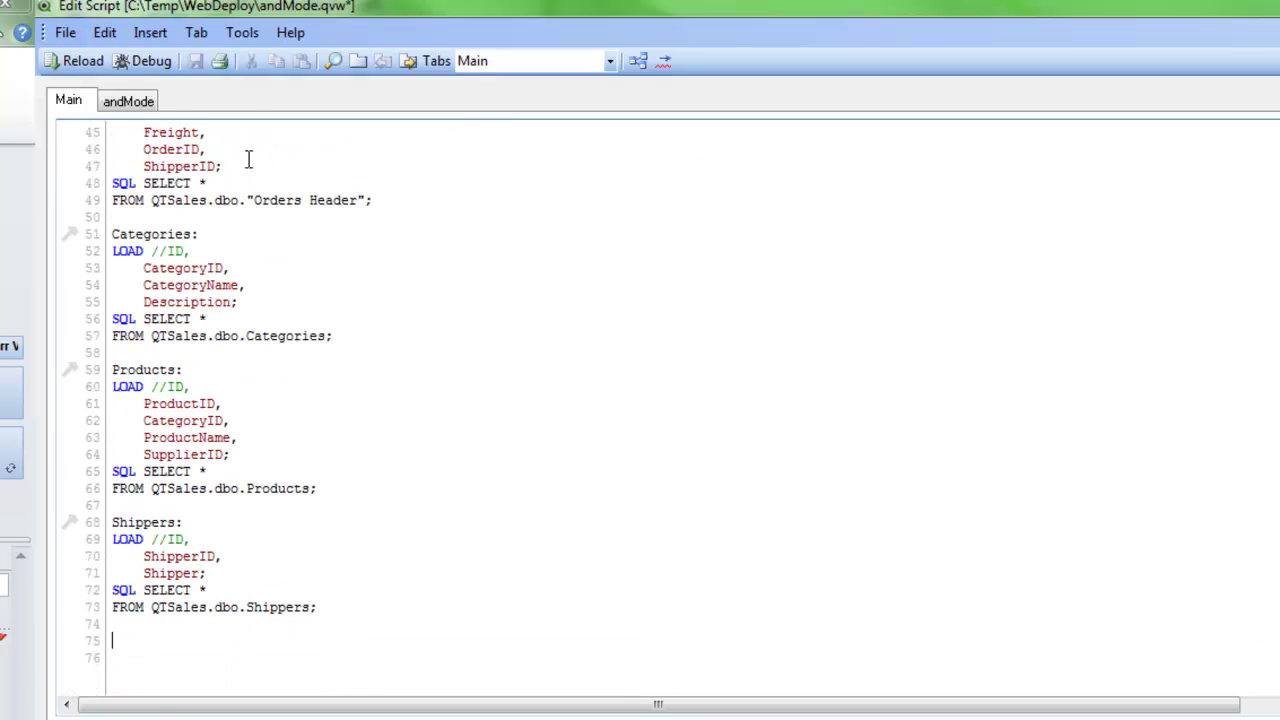
- On the andMode script tab, highlight the andModeJoin label and the first Load statement
click(131, 102)
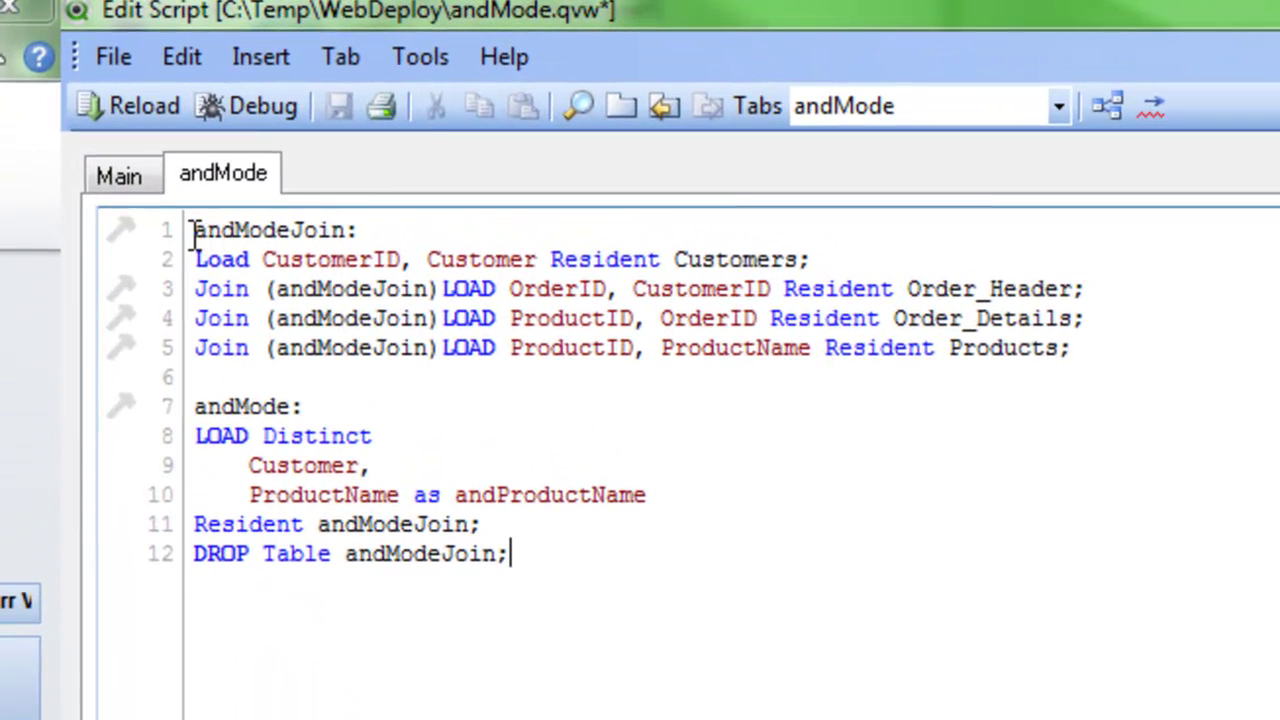
drag(194, 231, 370, 231)
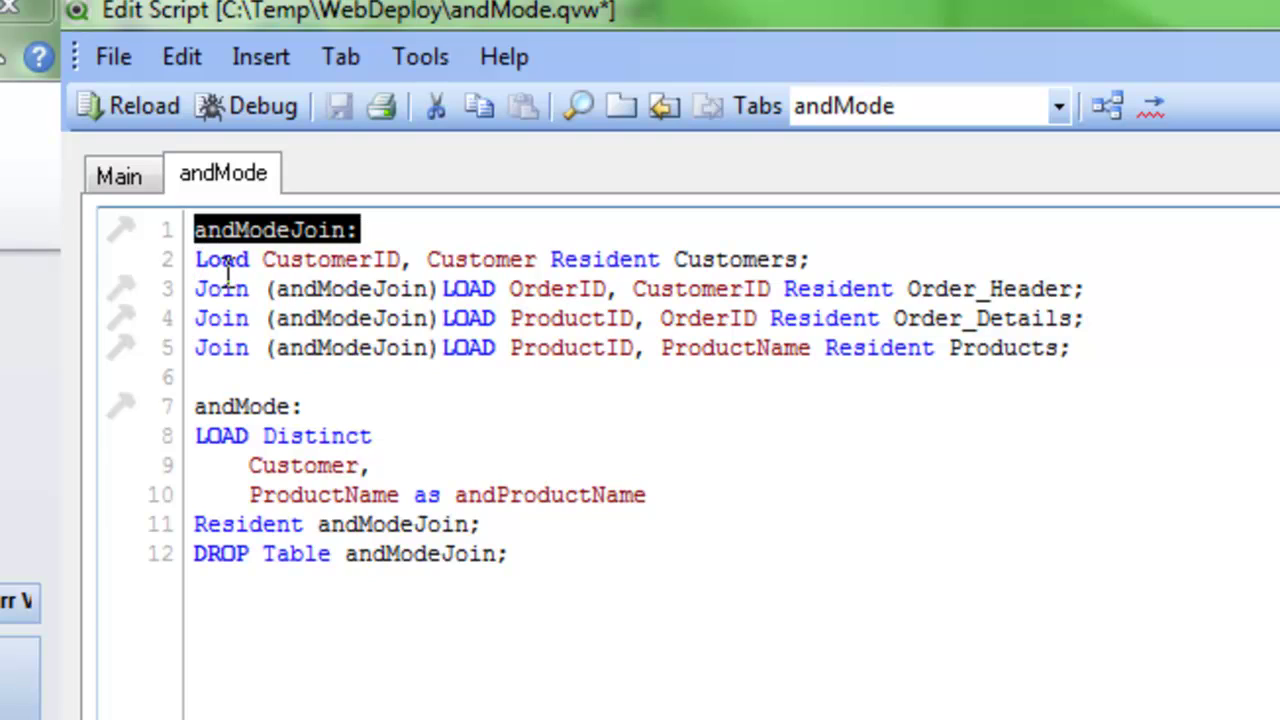
drag(196, 259, 541, 259)
- Check the andMode table in the table diagram and highlight the andMode load statement
click(1105, 105)
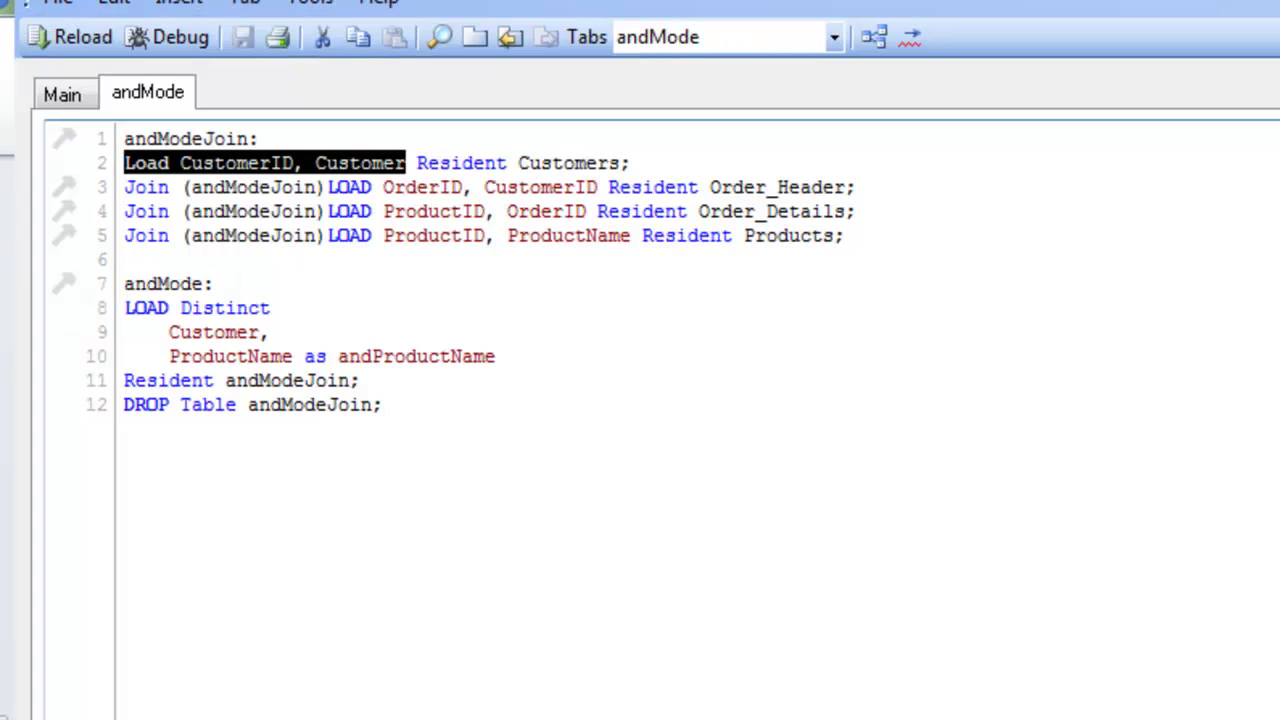
click(632, 266)
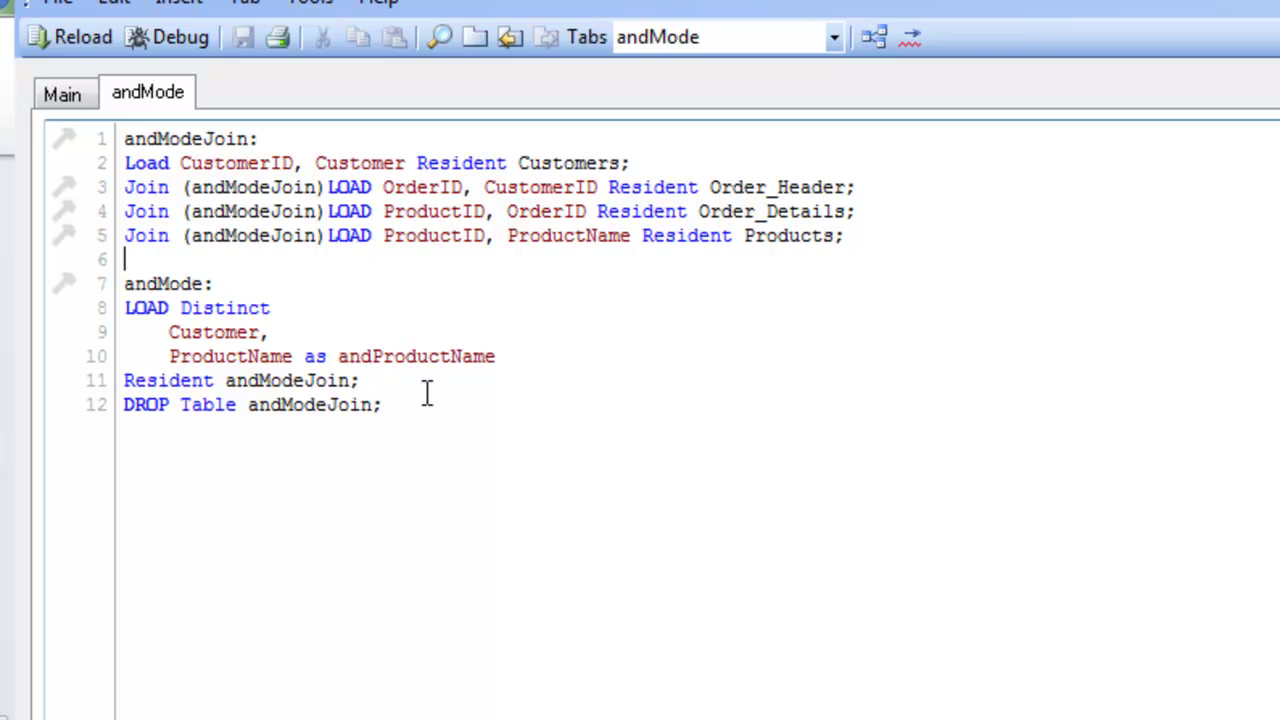
drag(124, 283, 429, 329)
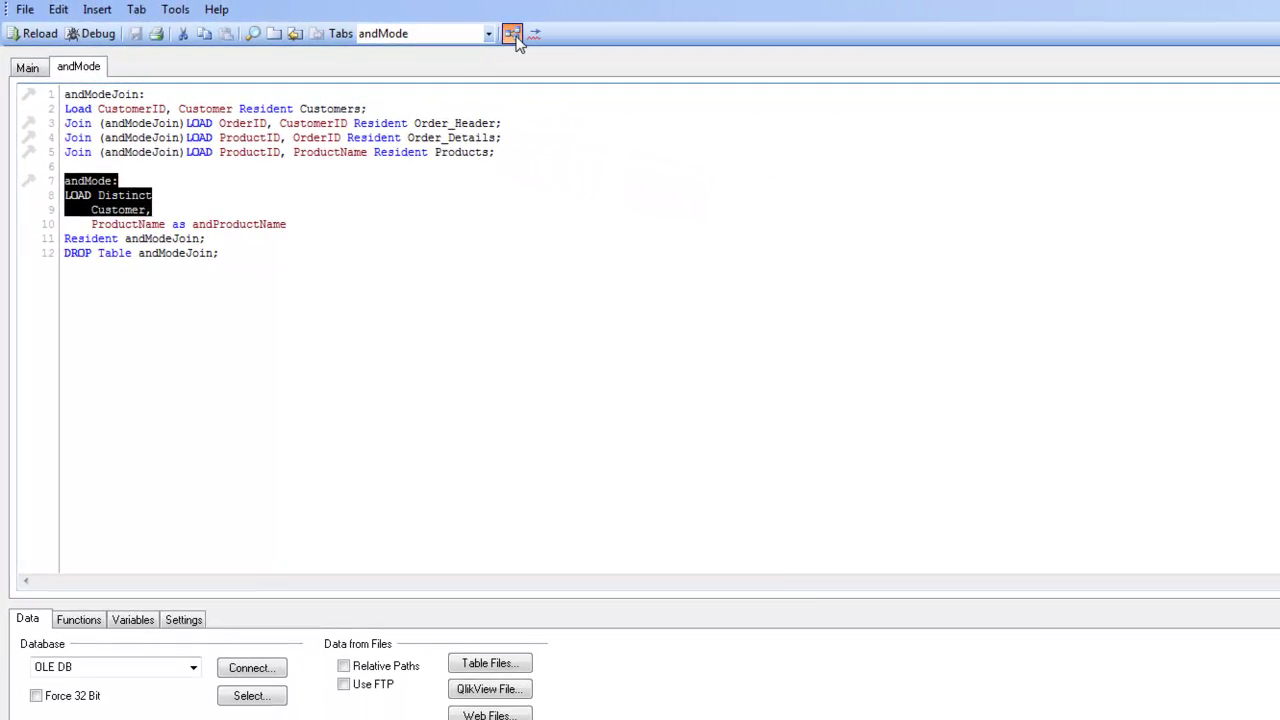
click(512, 34)
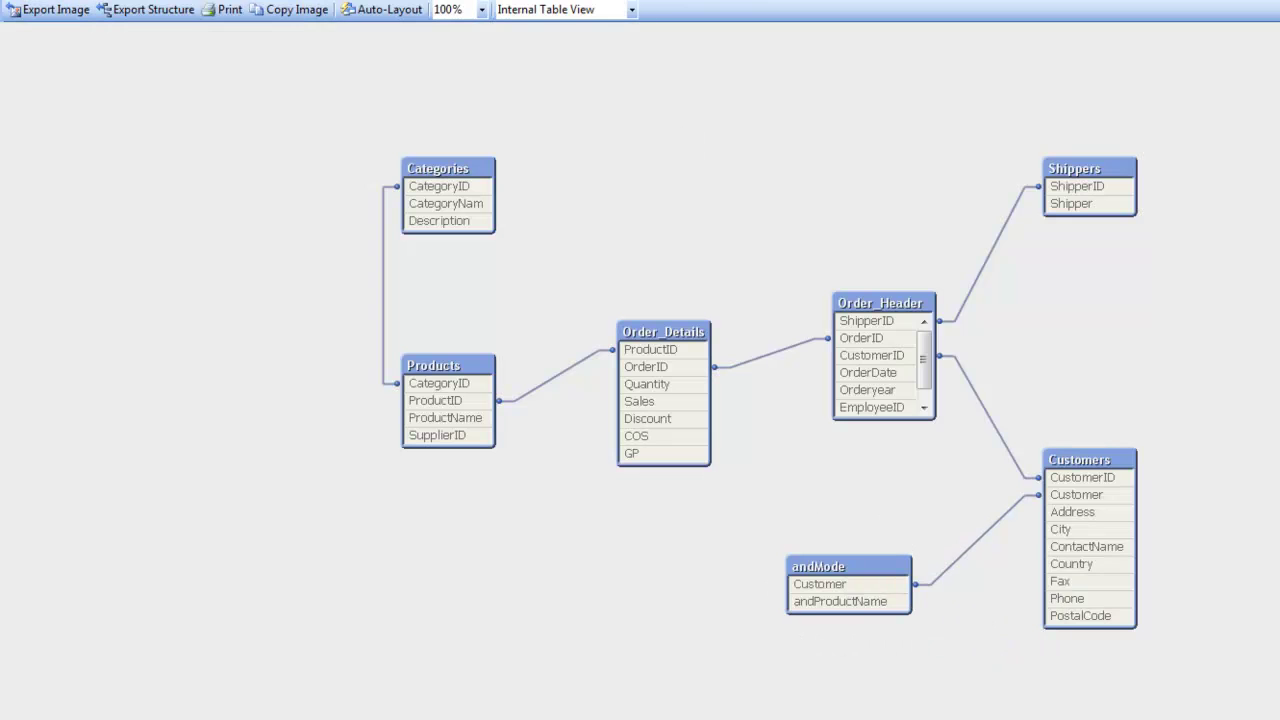
key(Escape)
- Highlight the Distinct keyword and the Resident andModeJoin clause in the andMode script
click(242, 283)
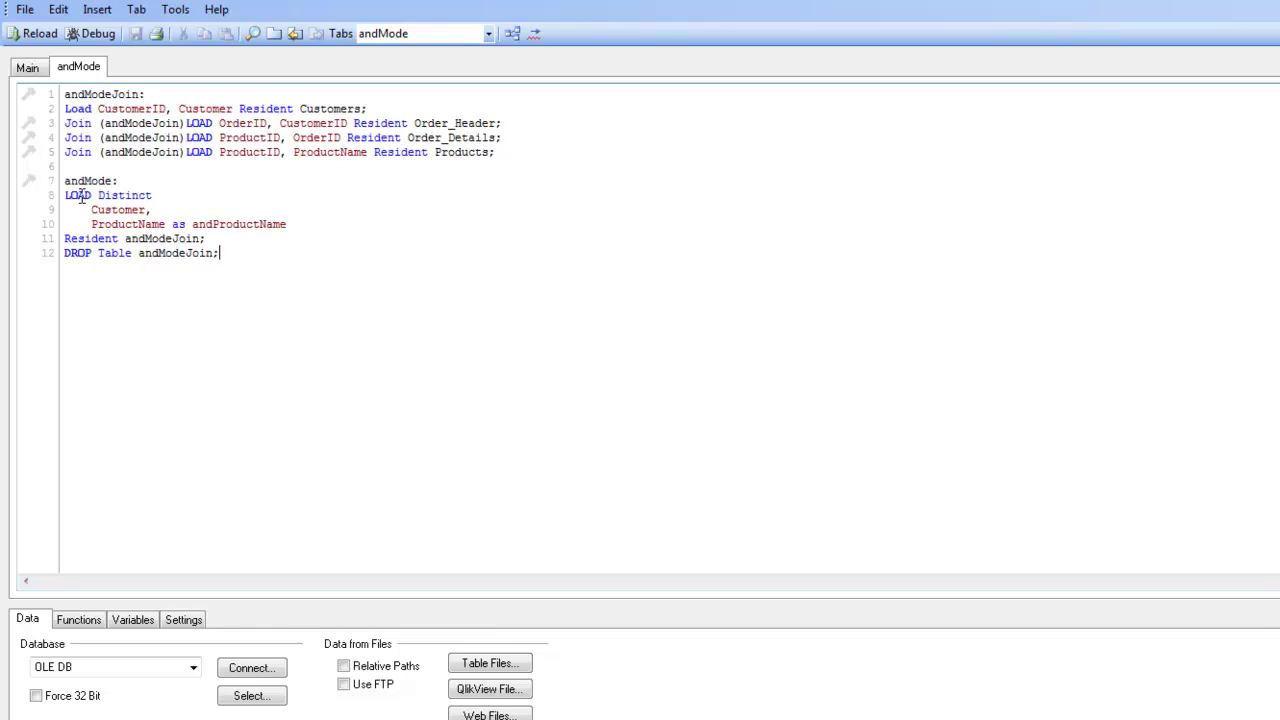
drag(78, 196, 138, 195)
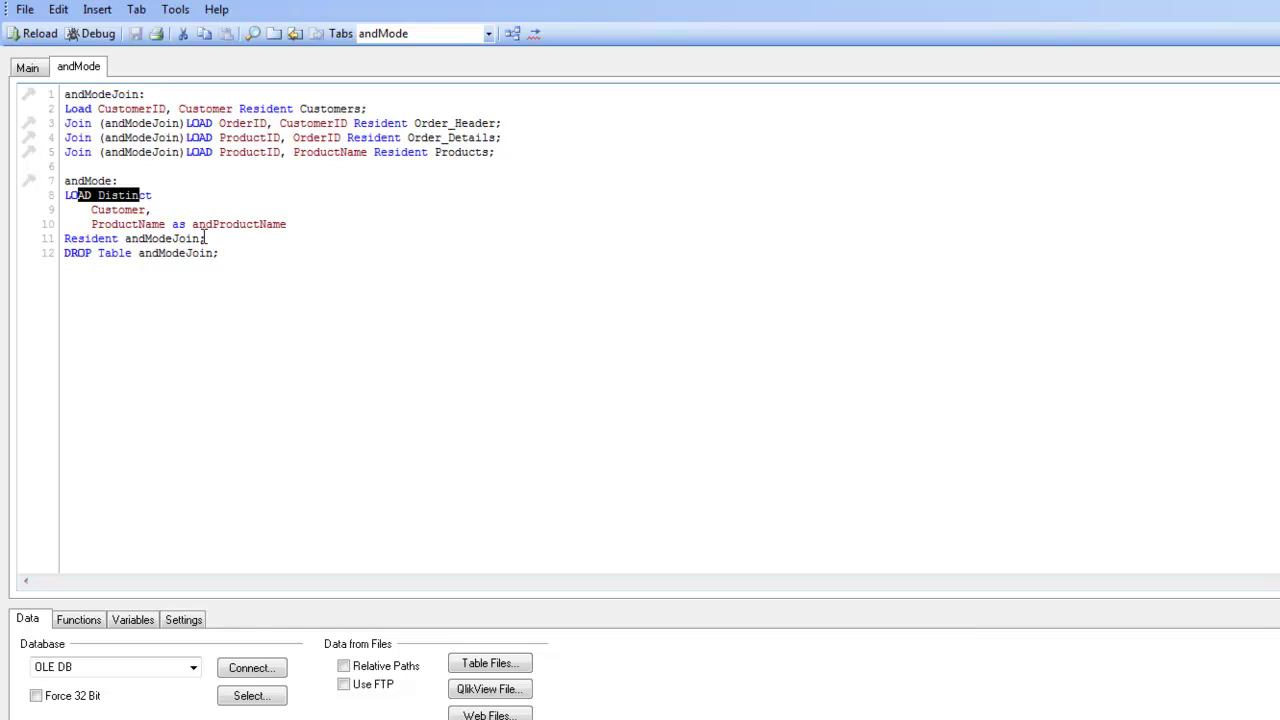
drag(206, 238, 98, 238)
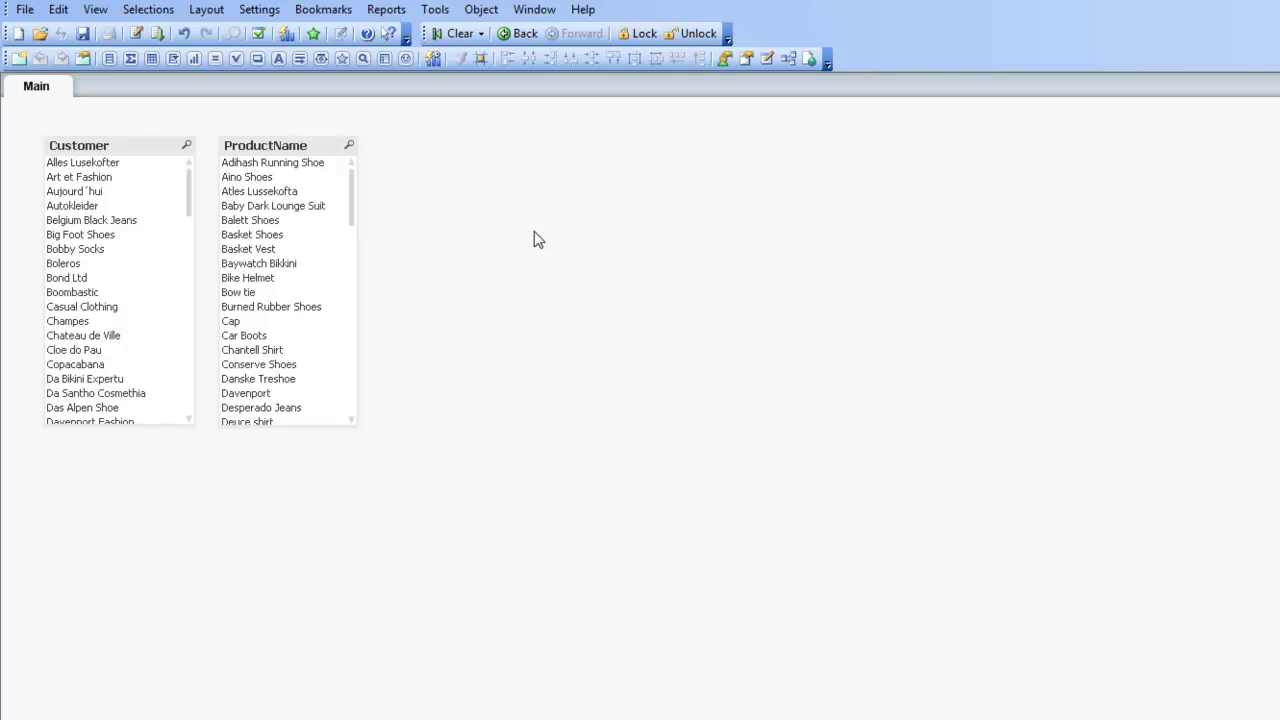
- Add an andProductName list box through Select Fields and place it beside ProductName
right_click(534, 237)
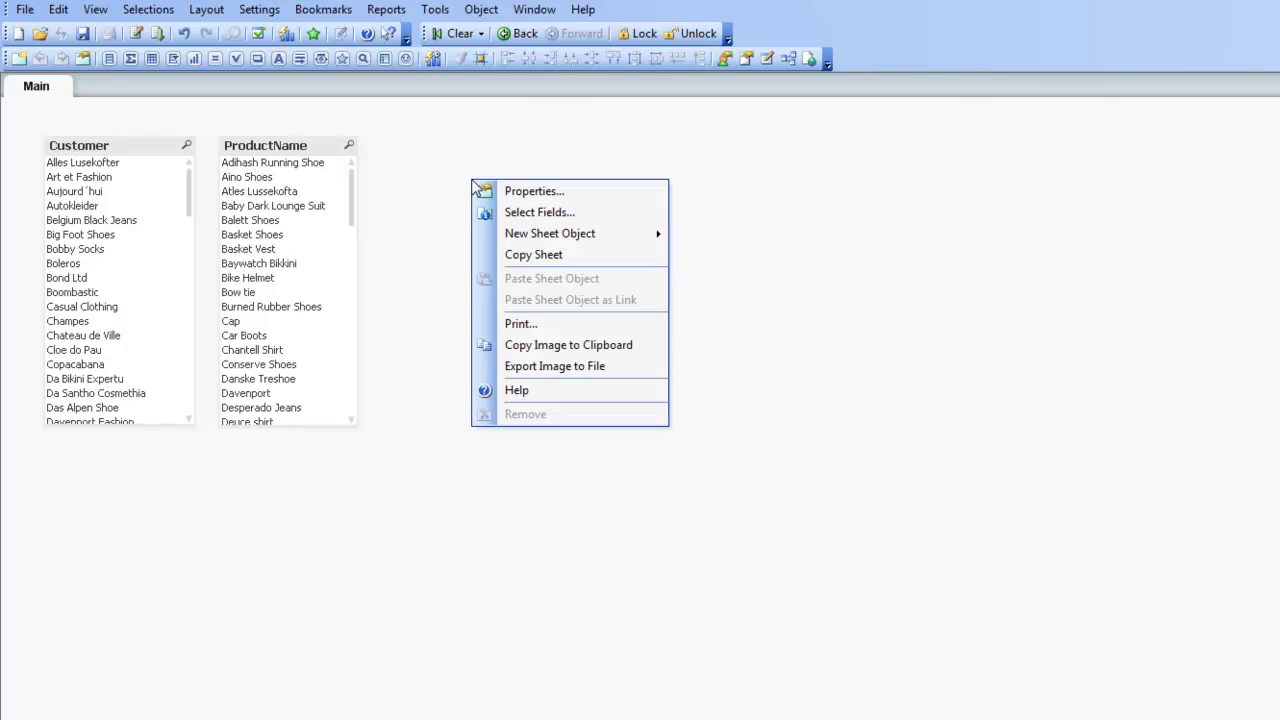
click(535, 213)
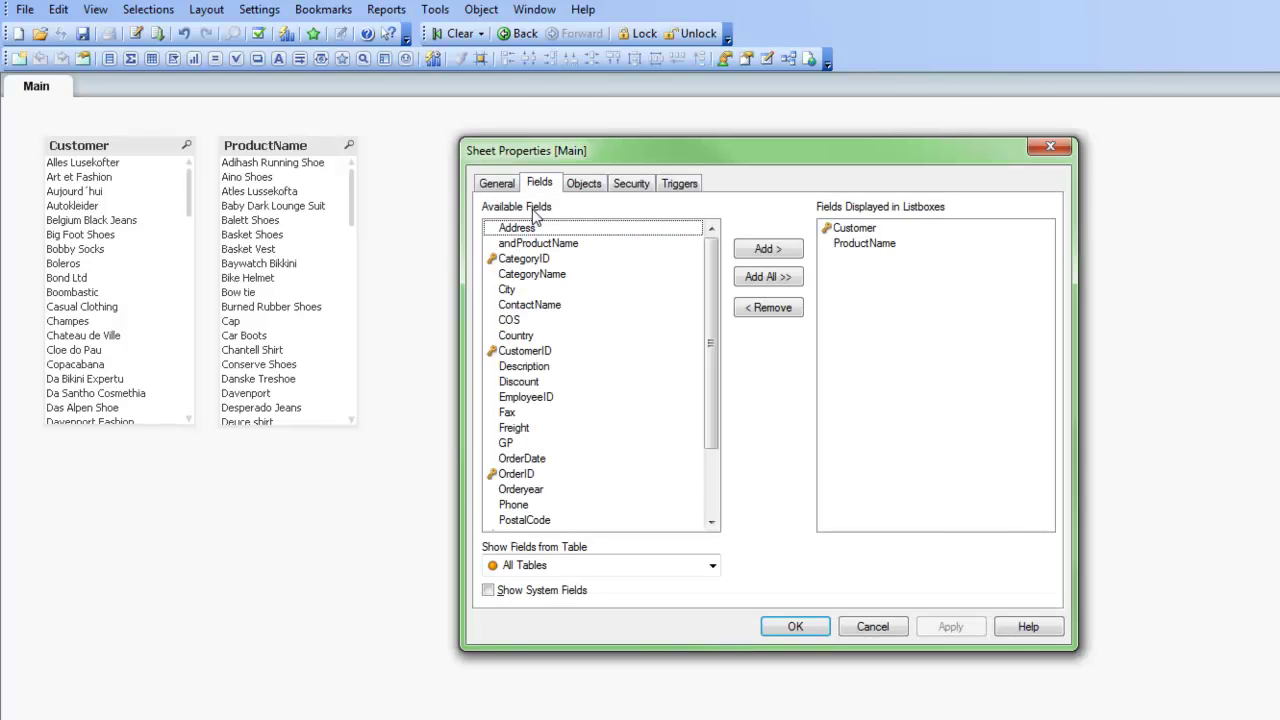
click(540, 247)
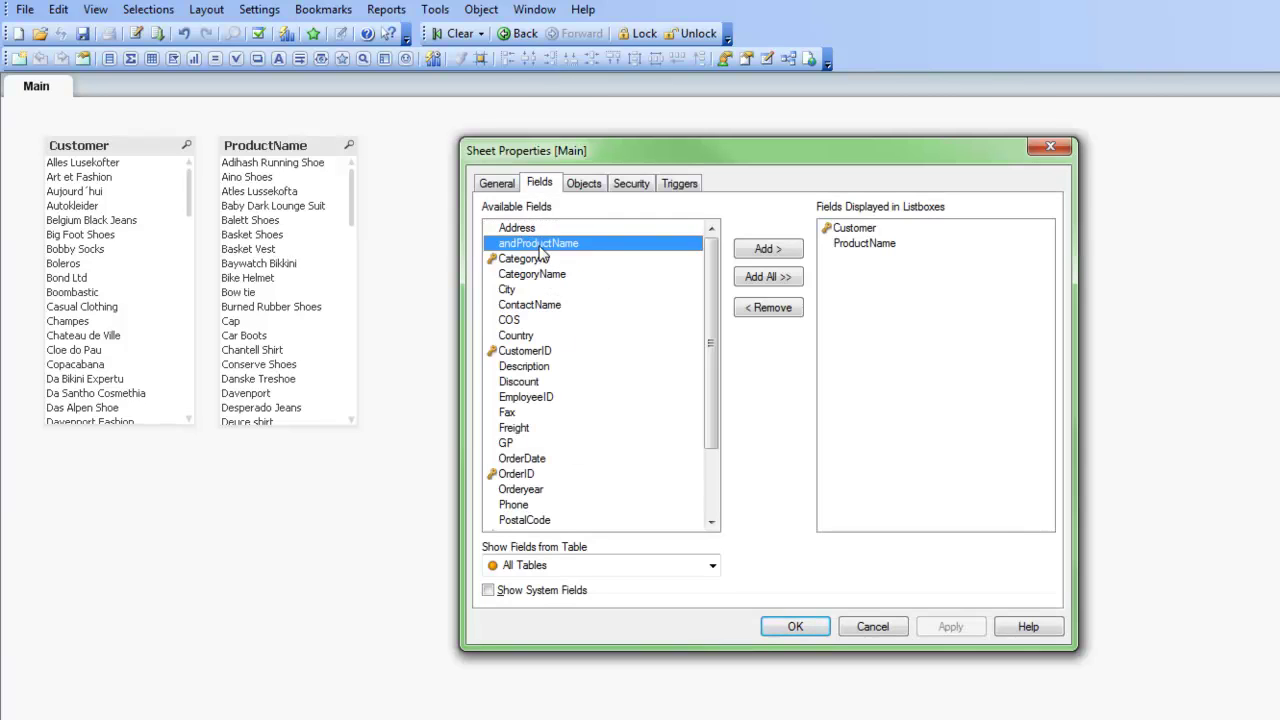
click(766, 250)
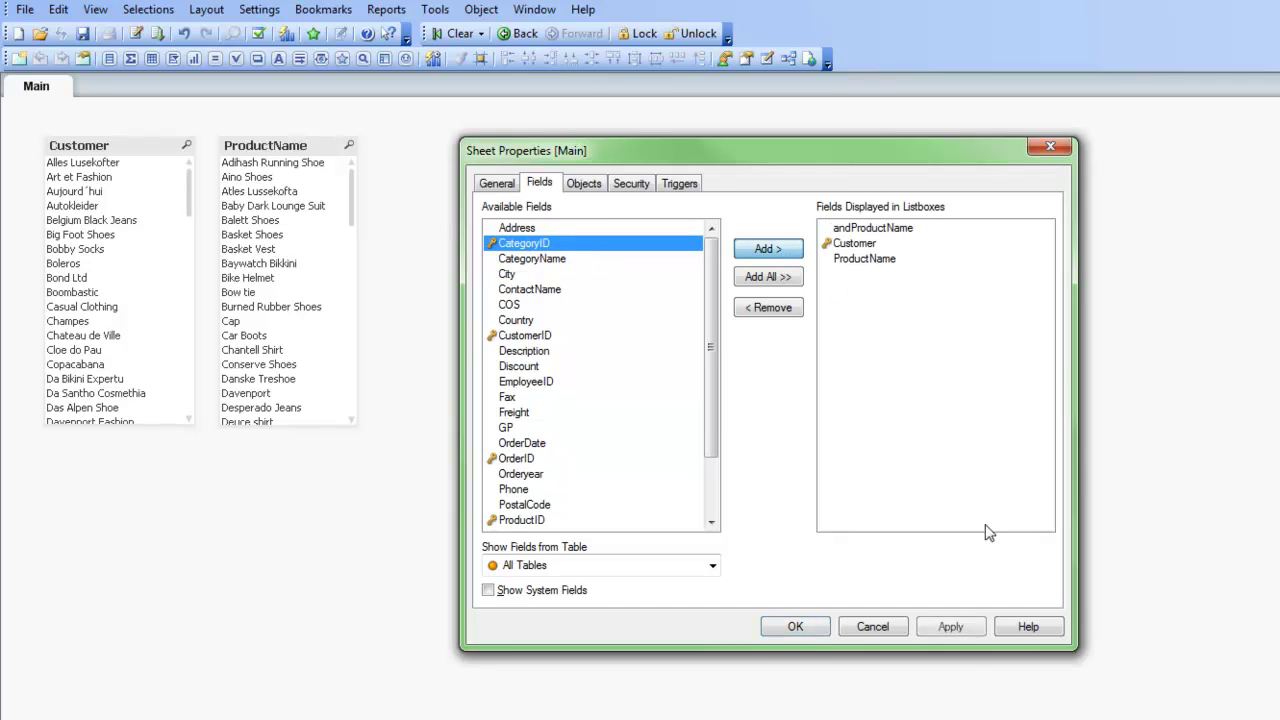
click(952, 627)
click(797, 630)
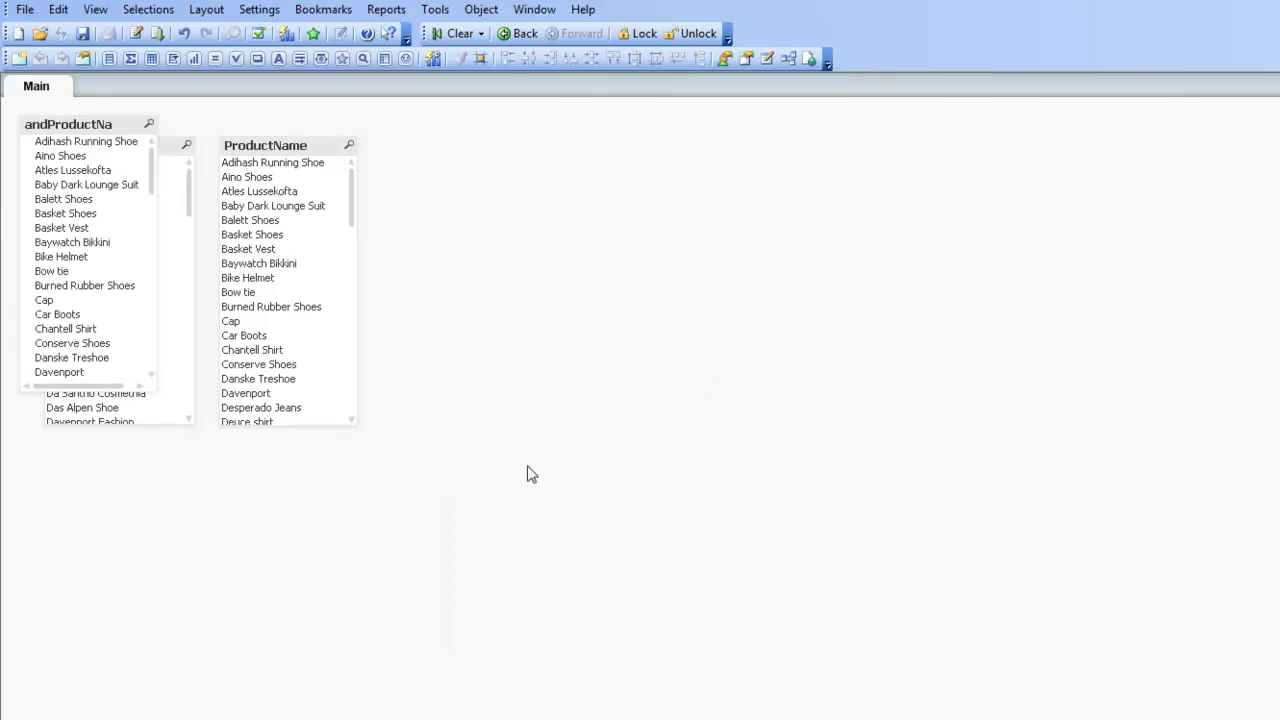
drag(99, 123, 487, 153)
- Turn on And mode in the andProductName list box properties
right_click(485, 158)
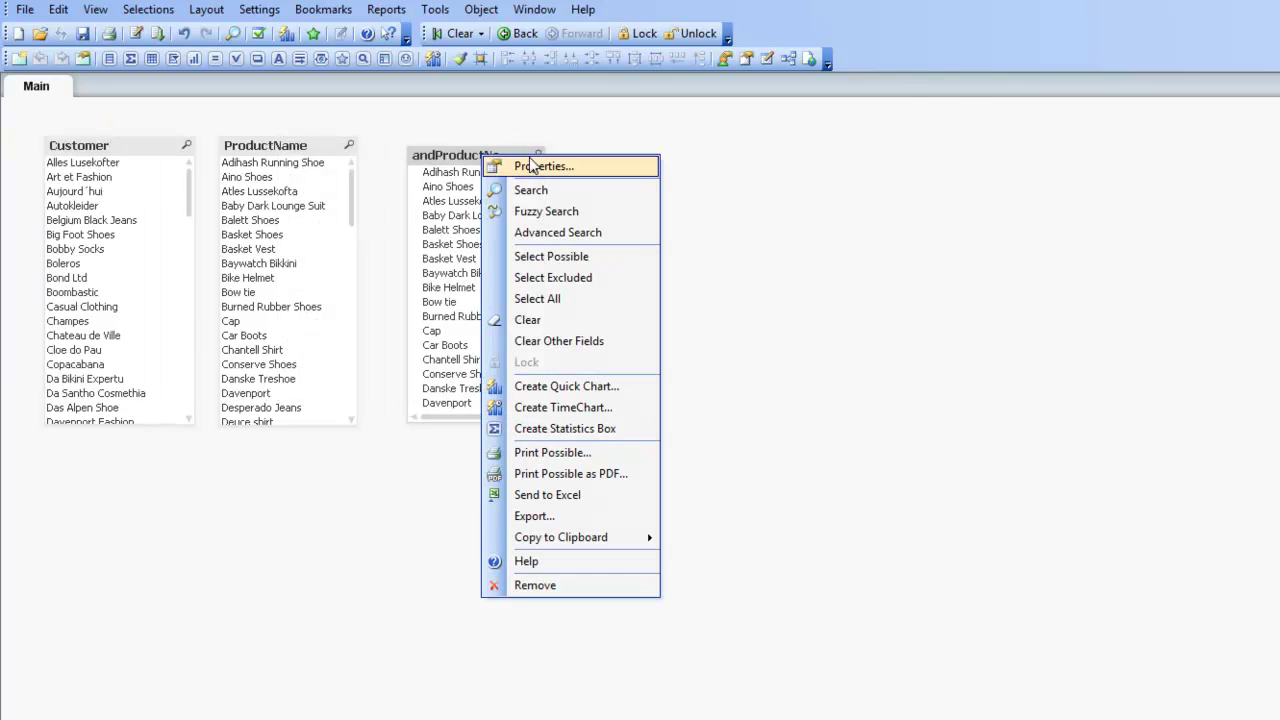
click(530, 162)
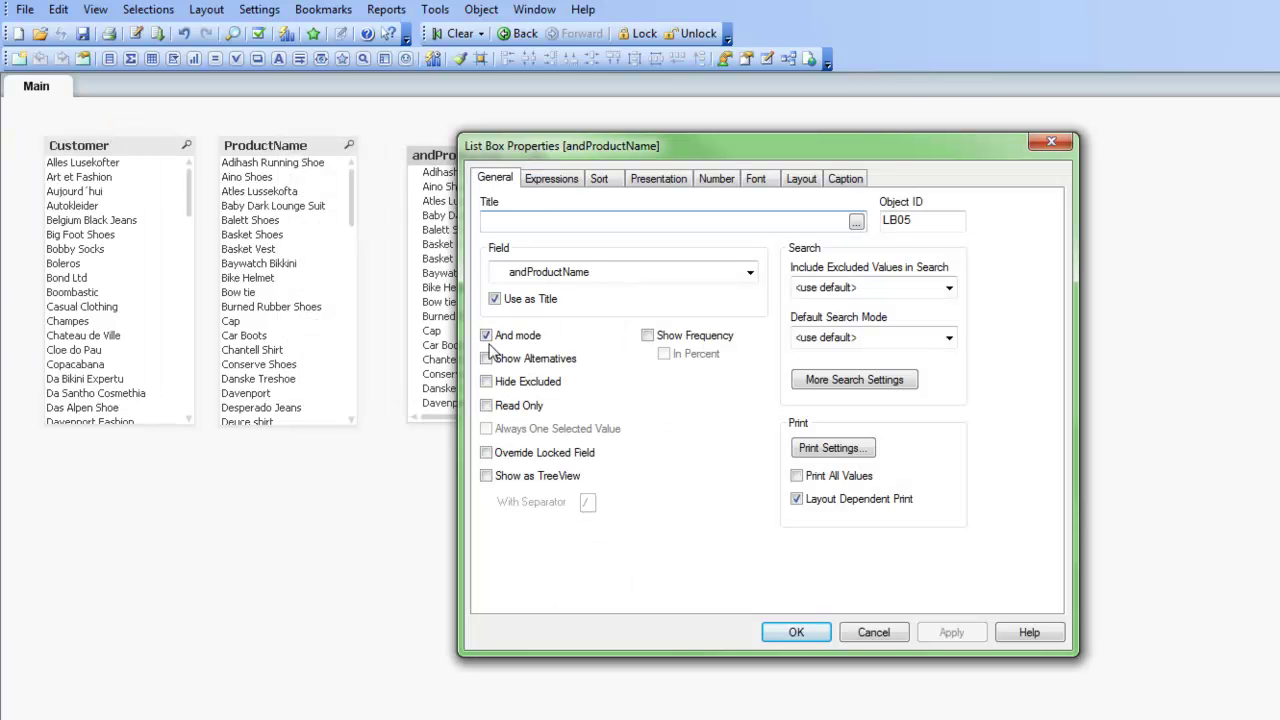
click(489, 346)
click(796, 632)
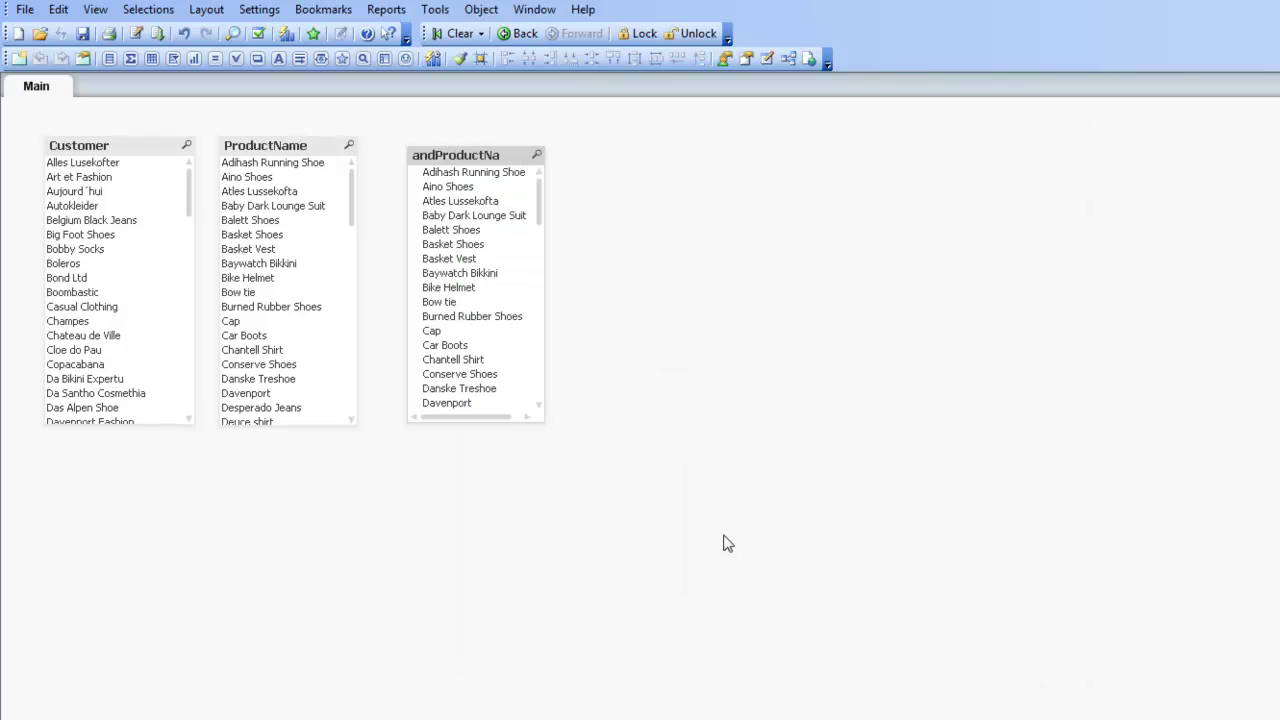
- Select Adihash Running Shoe and Aino Shoes as & values, and exclude Basket Shoes as NOT
click(467, 176)
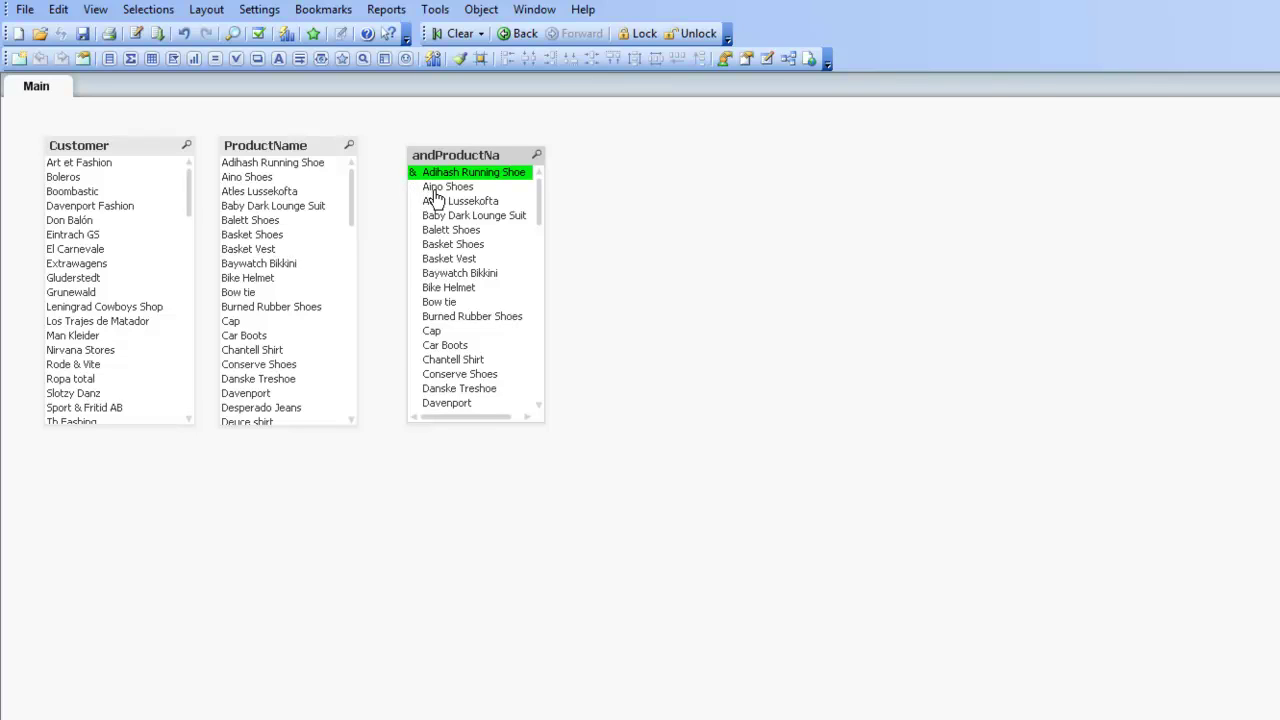
ctrl+click(436, 187)
ctrl+click(451, 245)
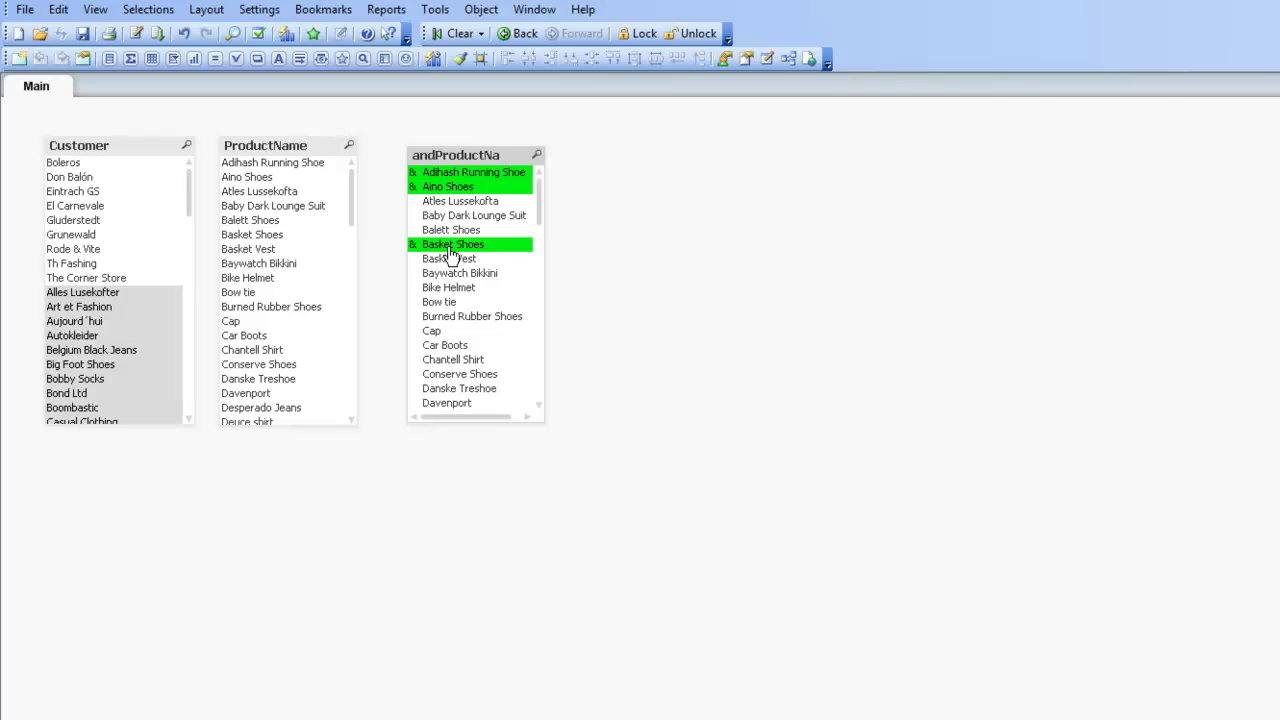
ctrl+click(449, 251)
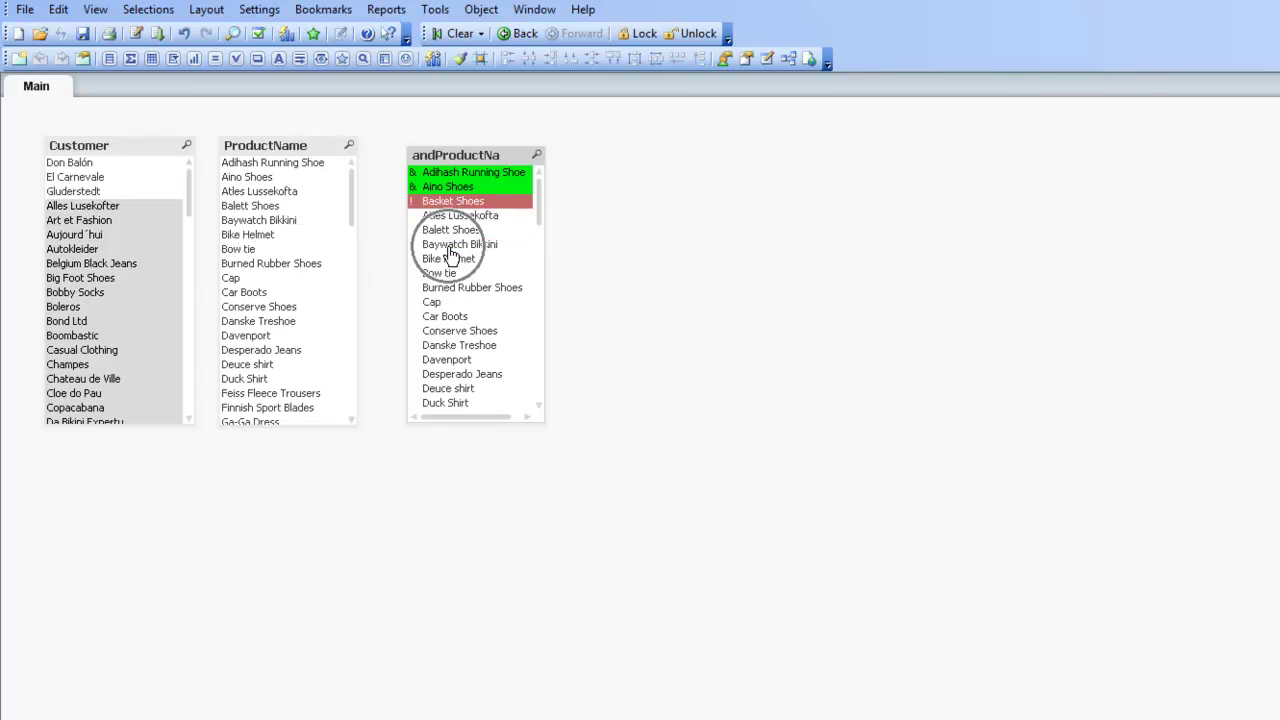